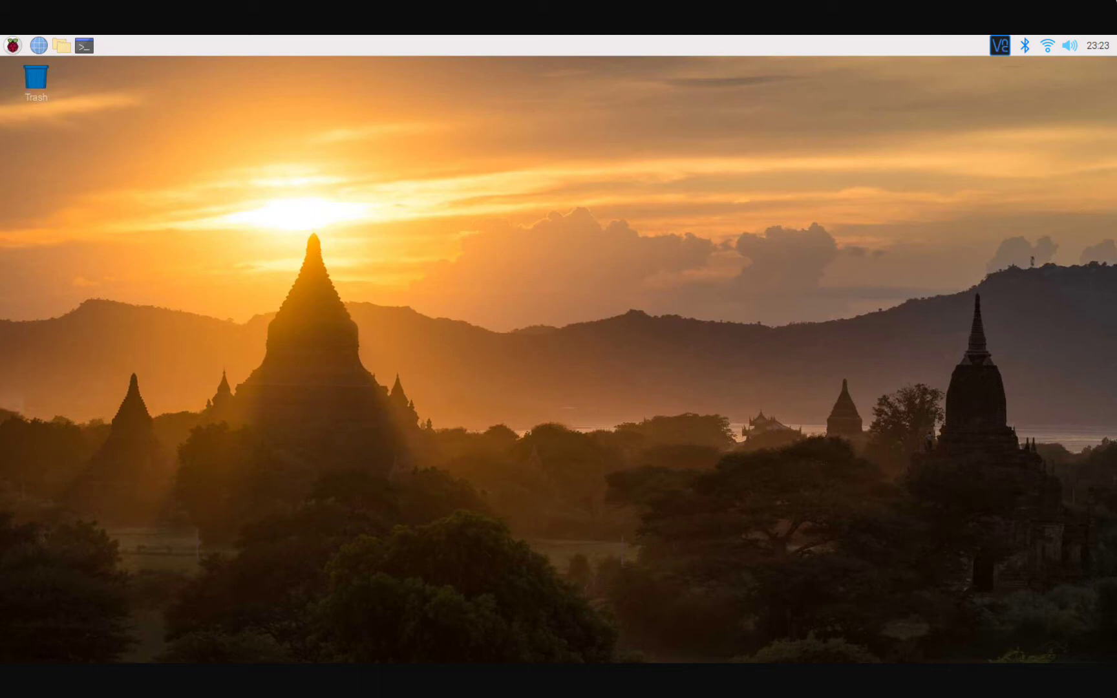
# Open Raspberry Pi Configuration from the Preferences menu and show its Interfaces tab.
pyautogui.click(1065, 88)
pyautogui.click(11, 47)
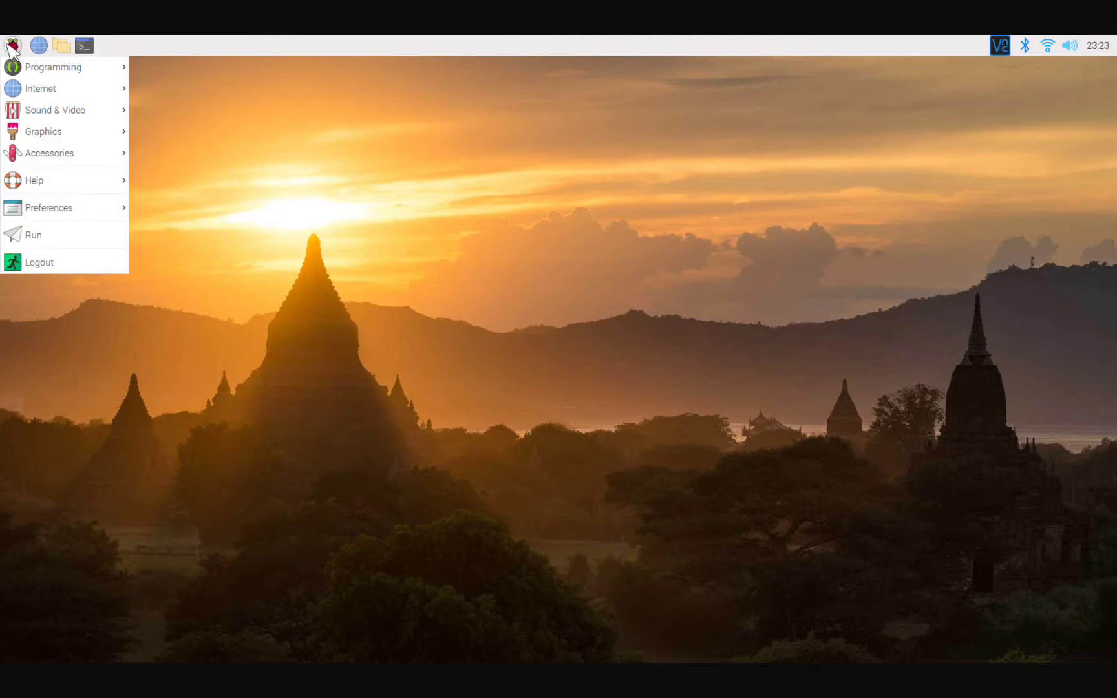
pyautogui.moveTo(68, 217)
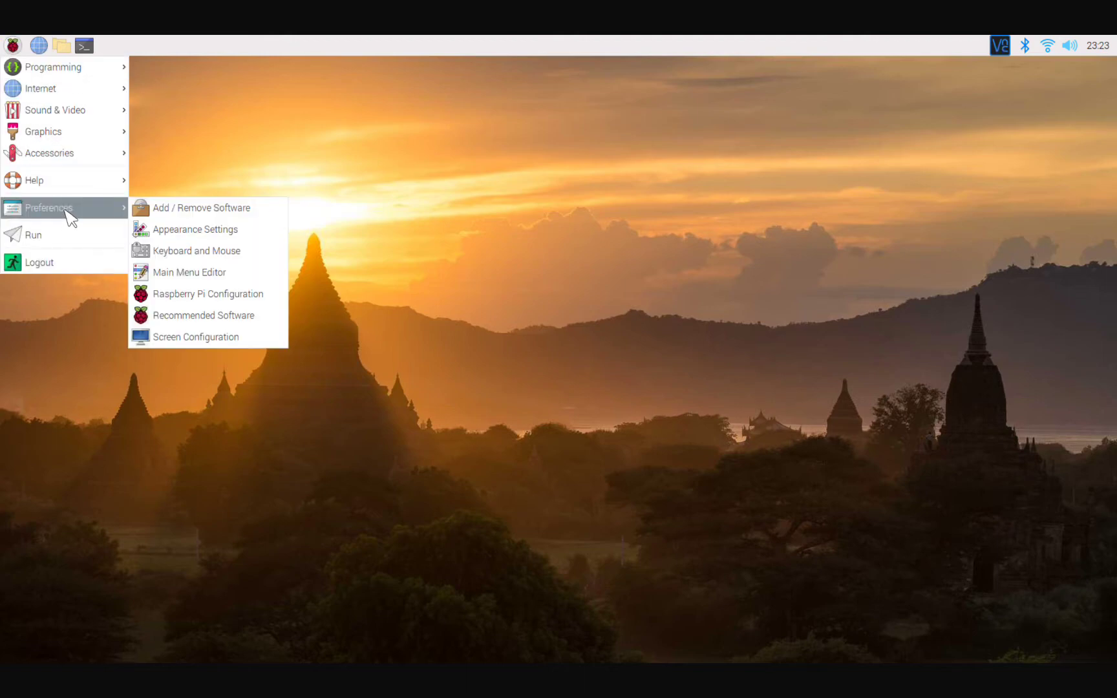
pyautogui.click(204, 298)
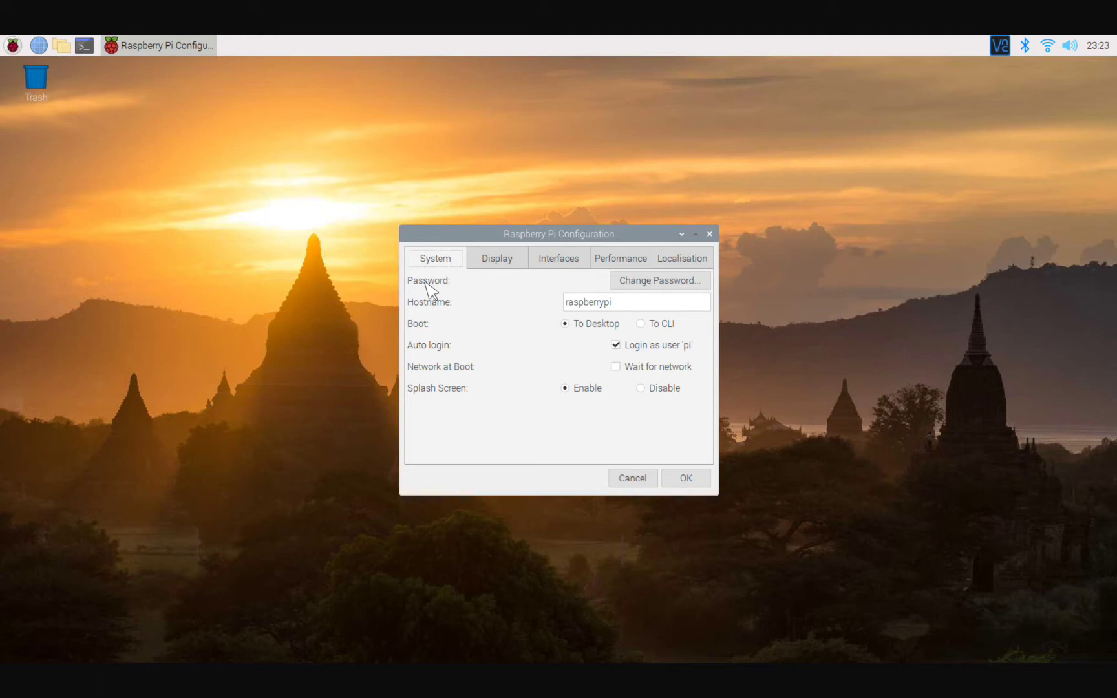
pyautogui.click(557, 259)
# Set SSH to Enable on the Interfaces tab and confirm with OK.
pyautogui.click(590, 301)
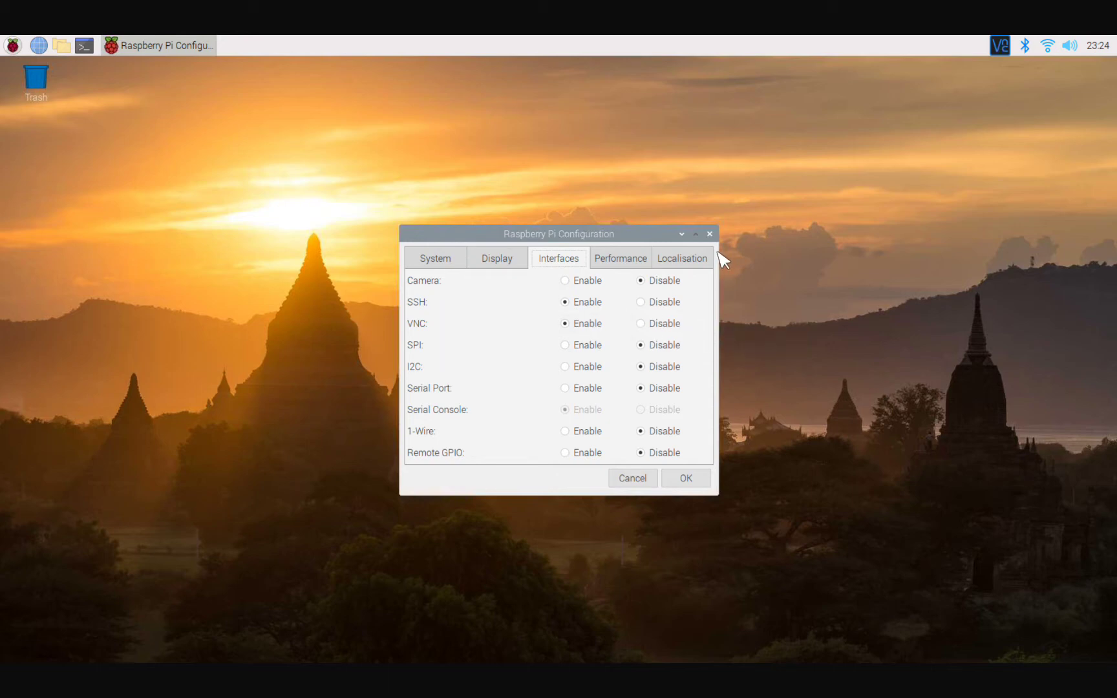
pyautogui.click(685, 479)
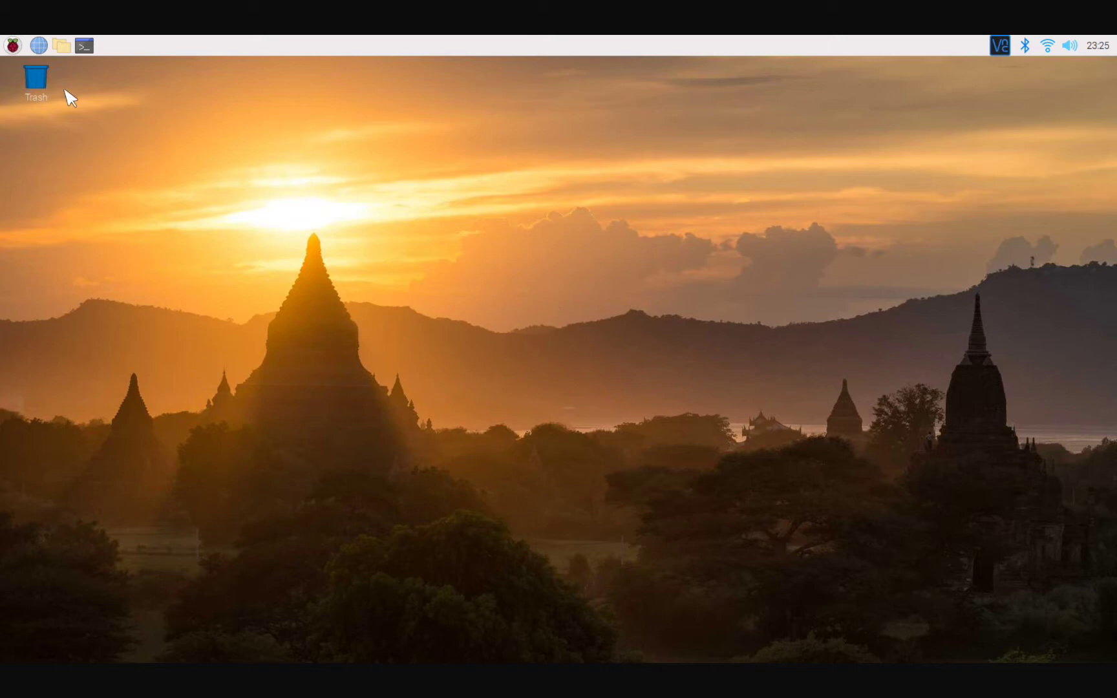
# Run sudo raspi-config in a new LXTerminal window and move into its main menu.
pyautogui.click(13, 48)
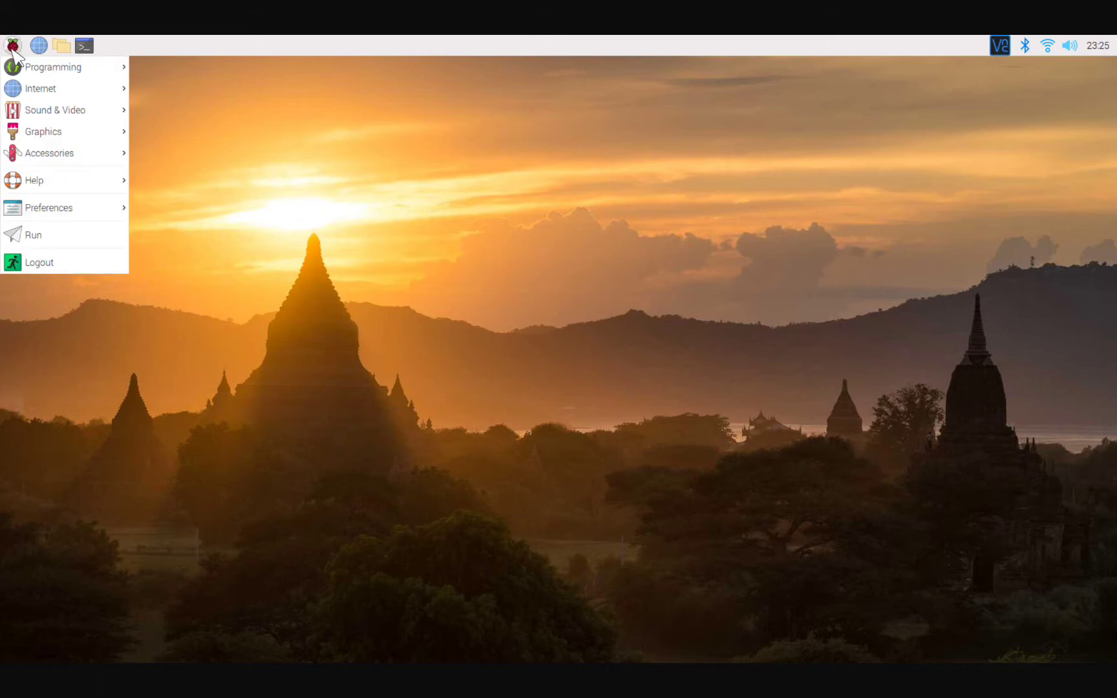
pyautogui.click(286, 149)
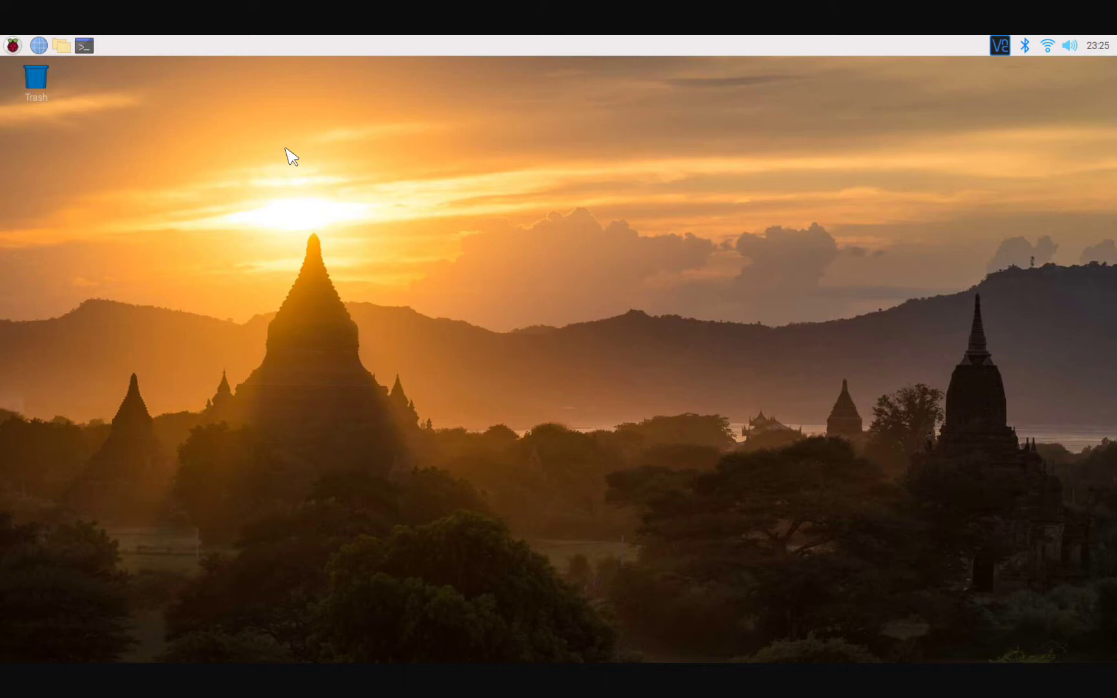
pyautogui.hotkey('ctrl', 'alt', 't')
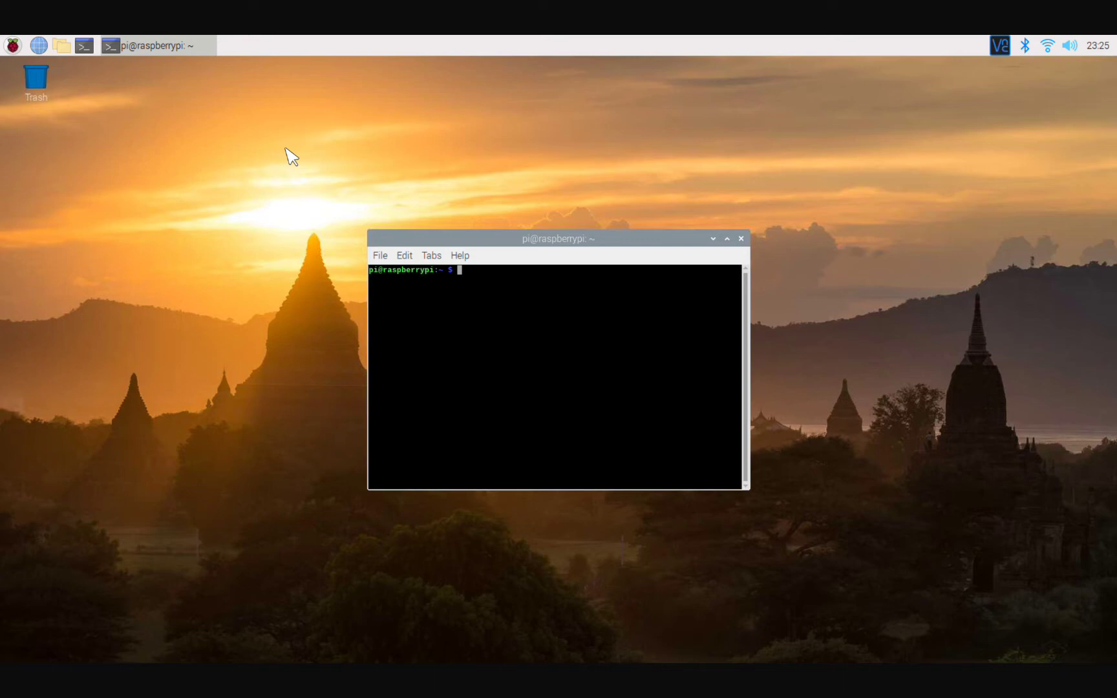
pyautogui.write('sudo raspi-config')
pyautogui.press('Return')
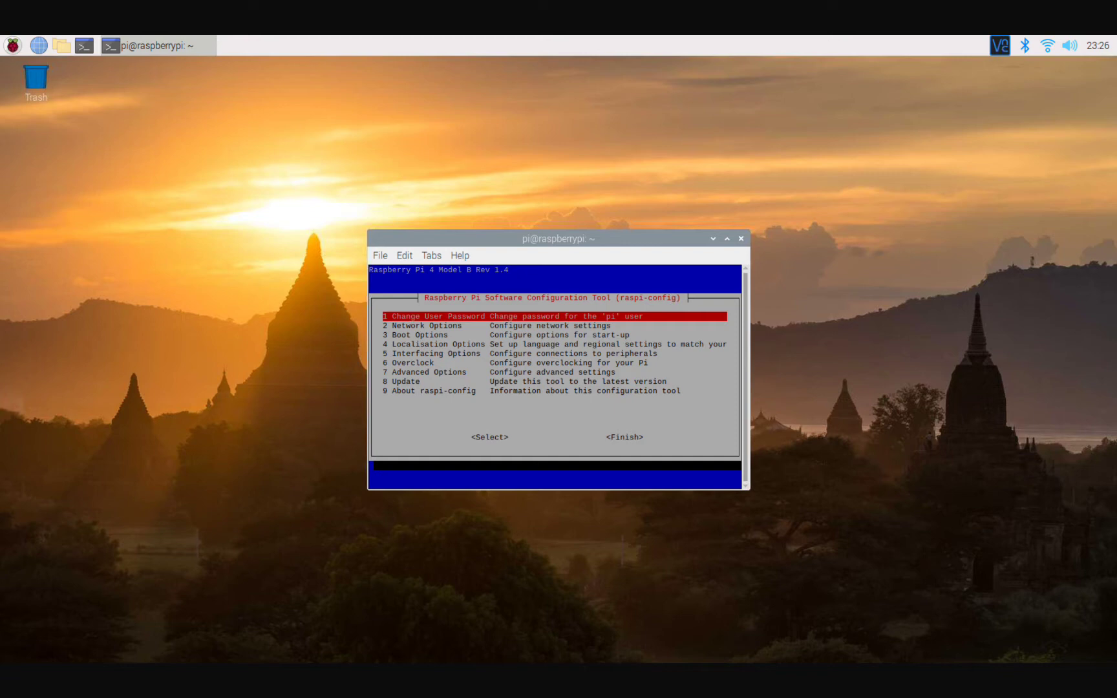
pyautogui.press('Down')
pyautogui.press('Down')
pyautogui.press('Down')
pyautogui.press('Down')
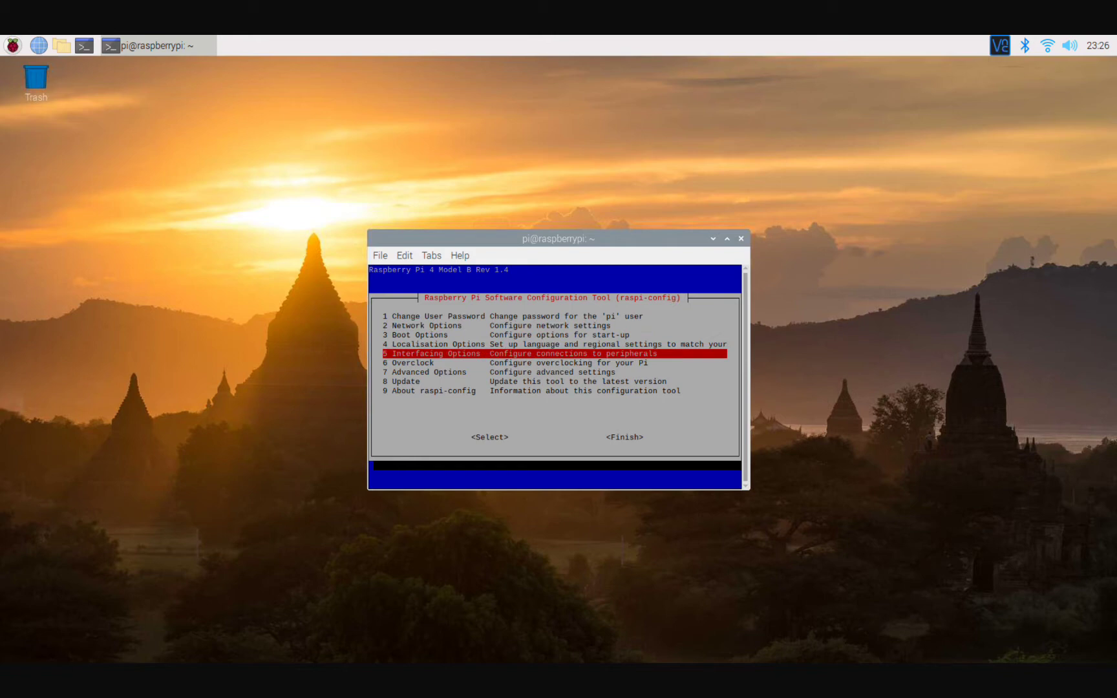
pyautogui.press('Down')
pyautogui.press('Down')
pyautogui.press('Down')
pyautogui.press('Up')
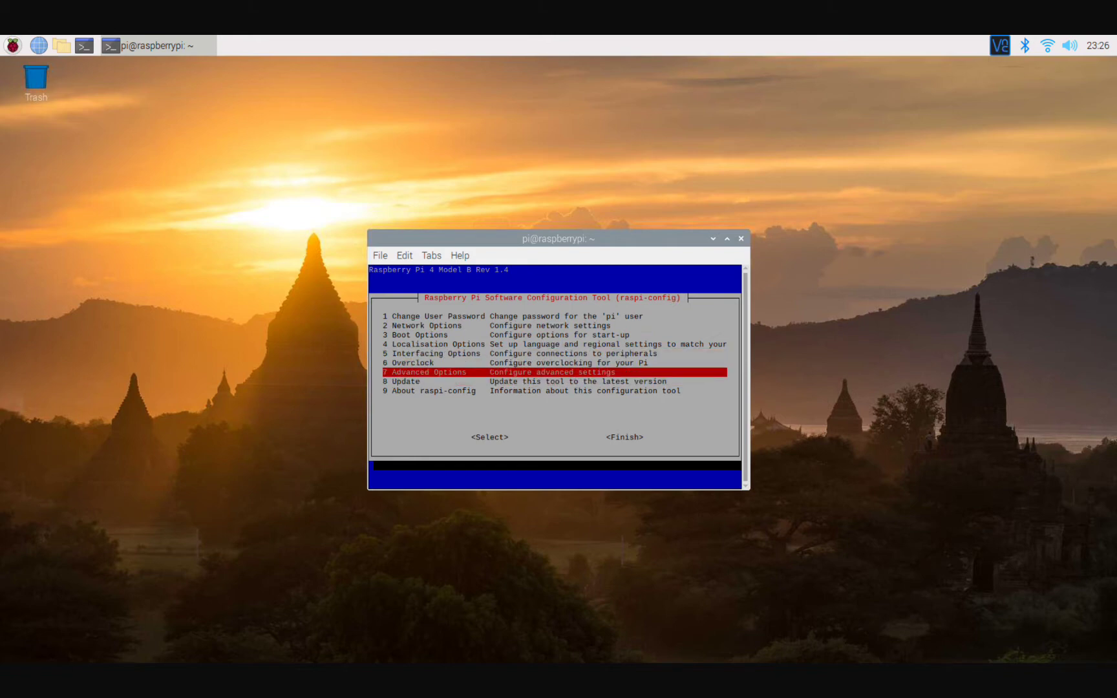
pyautogui.press('Return')
pyautogui.press('Down')
pyautogui.press('Down')
pyautogui.press('Down')
pyautogui.press('Down')
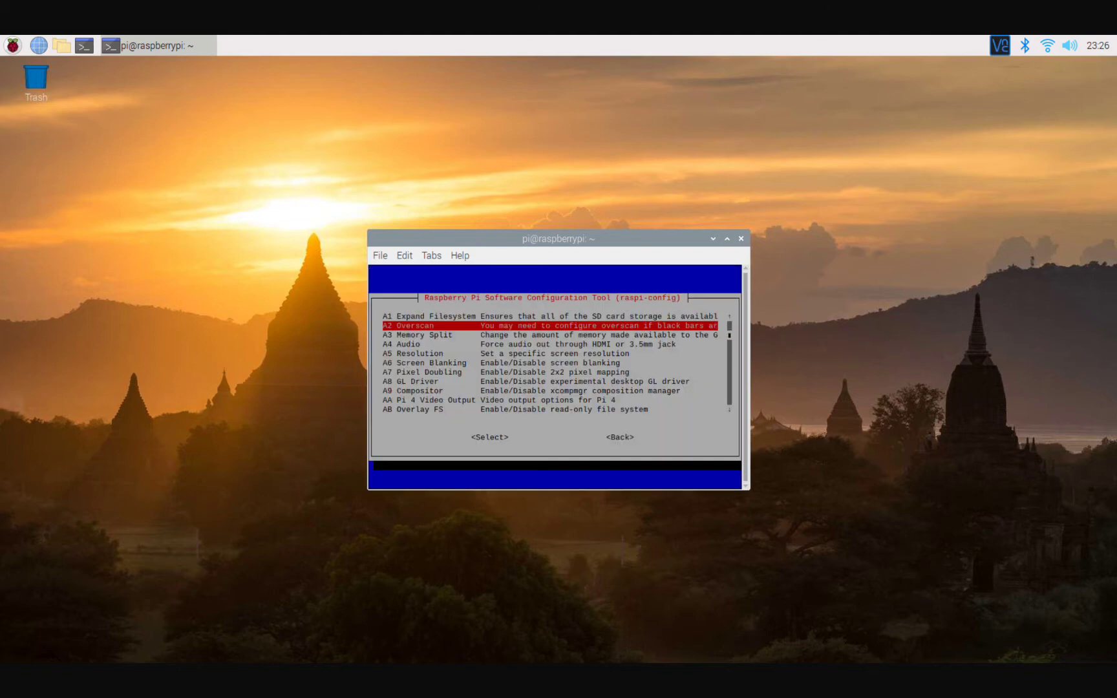
pyautogui.press('Return')
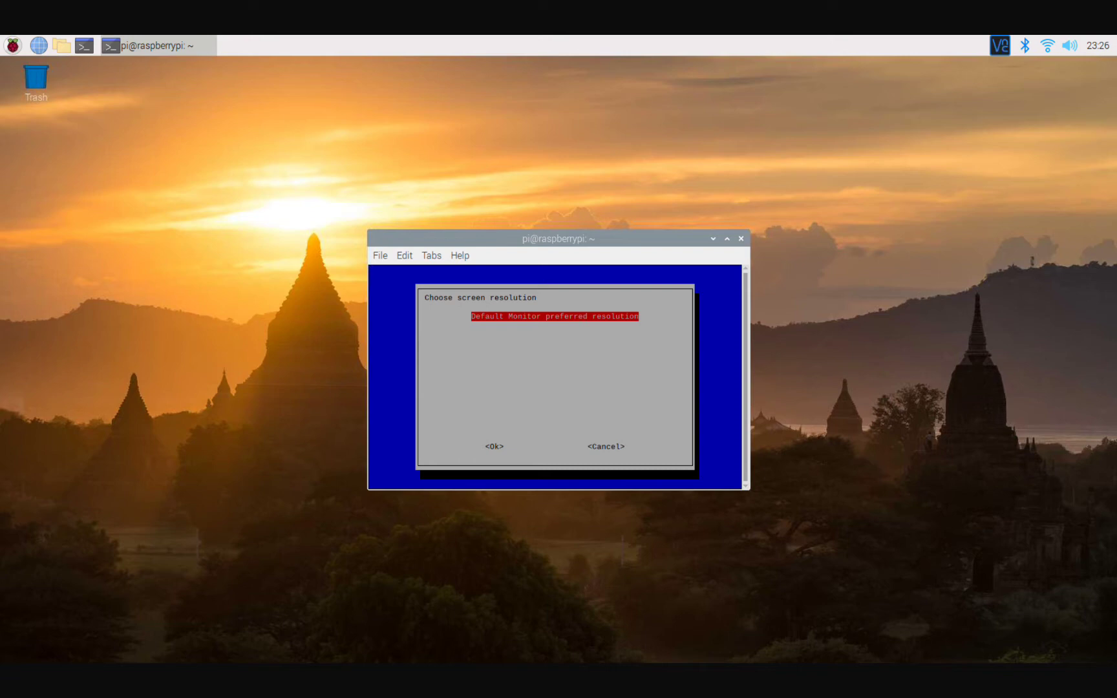
pyautogui.press('Tab')
pyautogui.press('Tab')
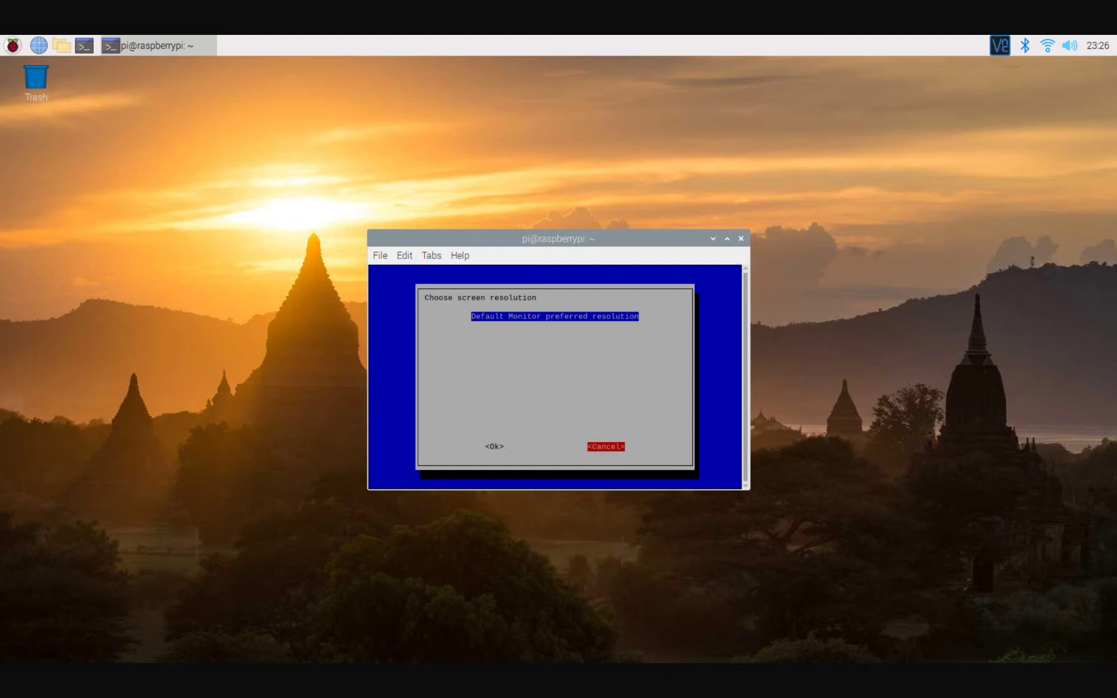
pyautogui.press('Return')
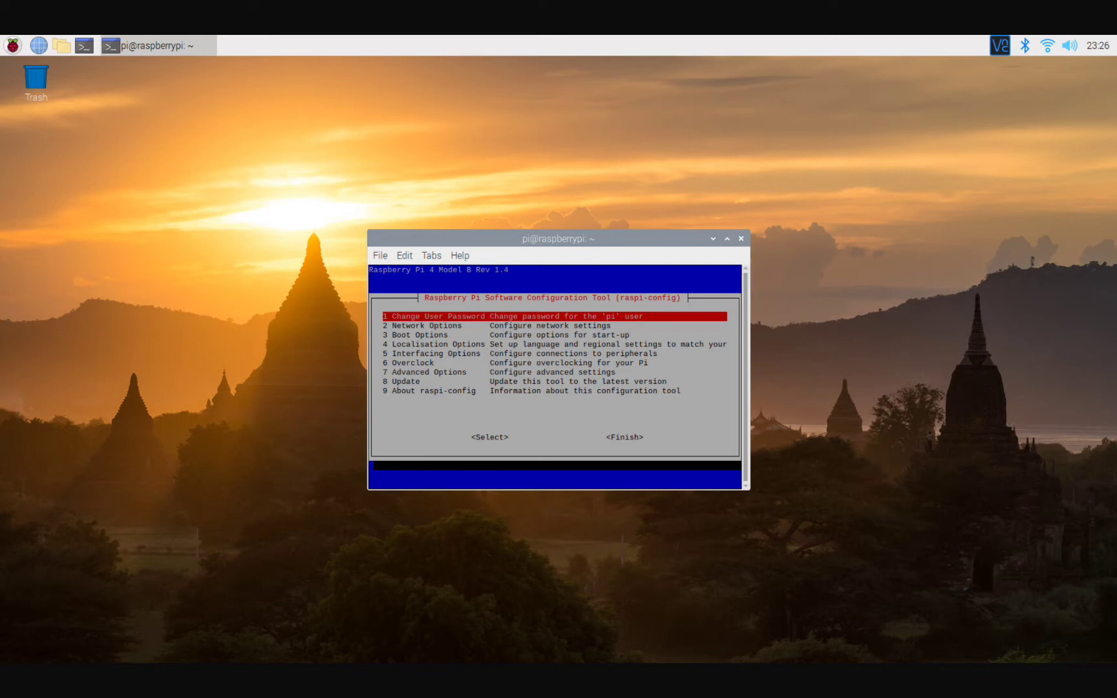
# Under Advanced Options > Resolution, choose DMT mode 82, 1920x1080 60Hz.
pyautogui.press('Down')
pyautogui.press('Down')
pyautogui.press('Down')
pyautogui.press('Down')
pyautogui.press('Down')
pyautogui.press('Down')
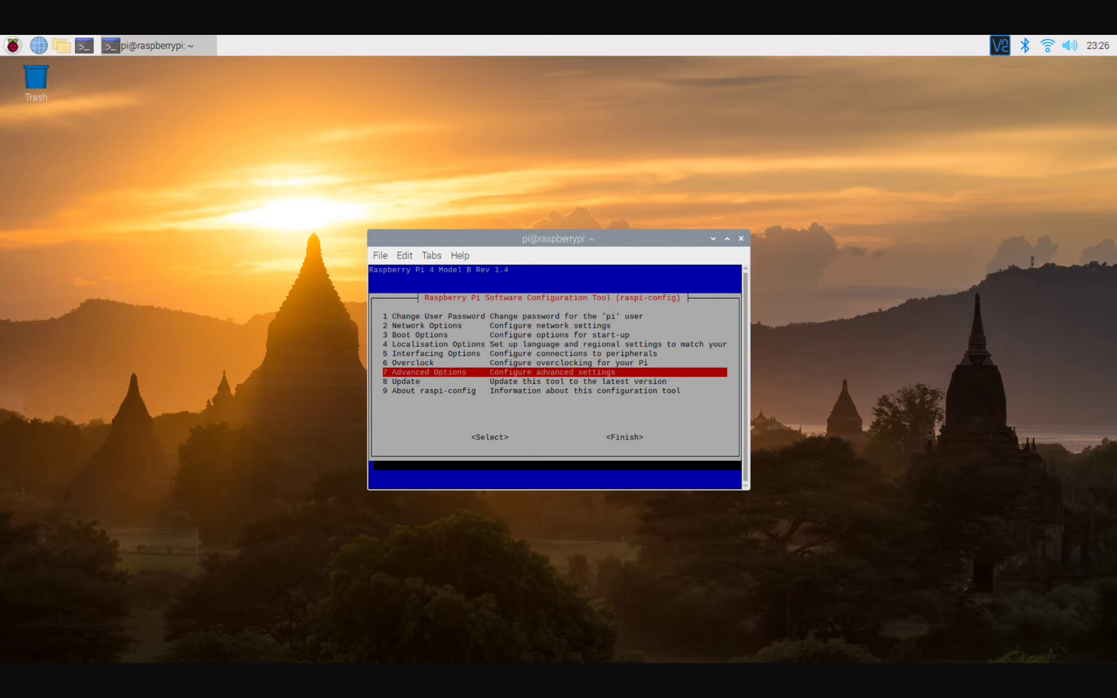
pyautogui.press('Return')
pyautogui.press('Down')
pyautogui.press('Down')
pyautogui.press('Down')
pyautogui.press('Down')
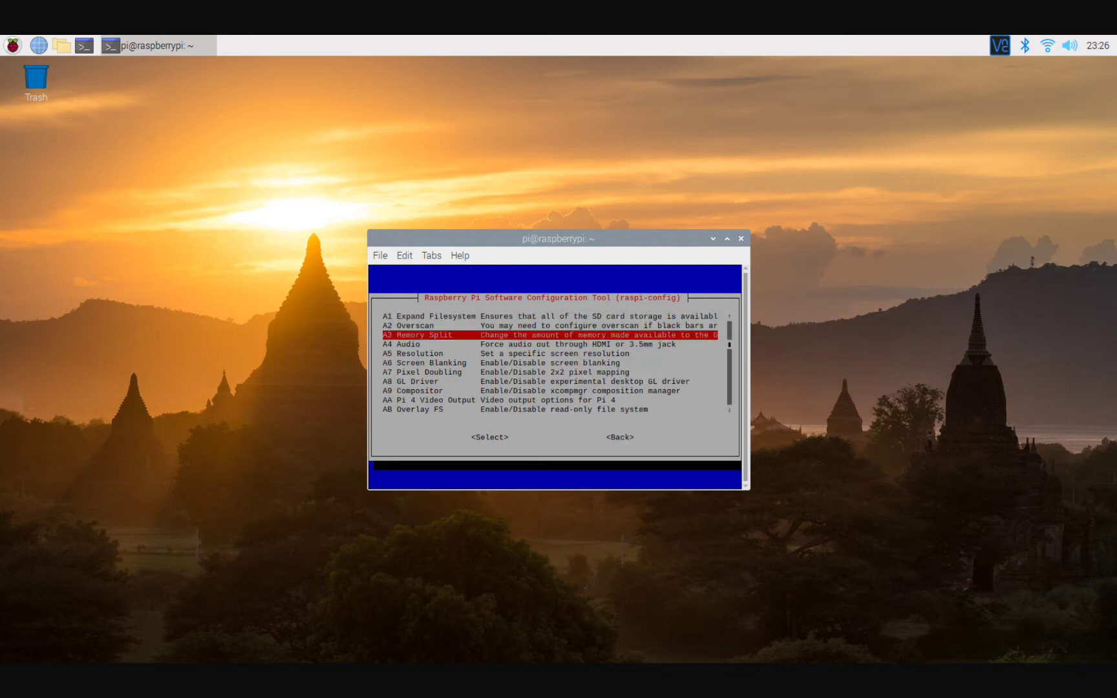
pyautogui.press('Return')
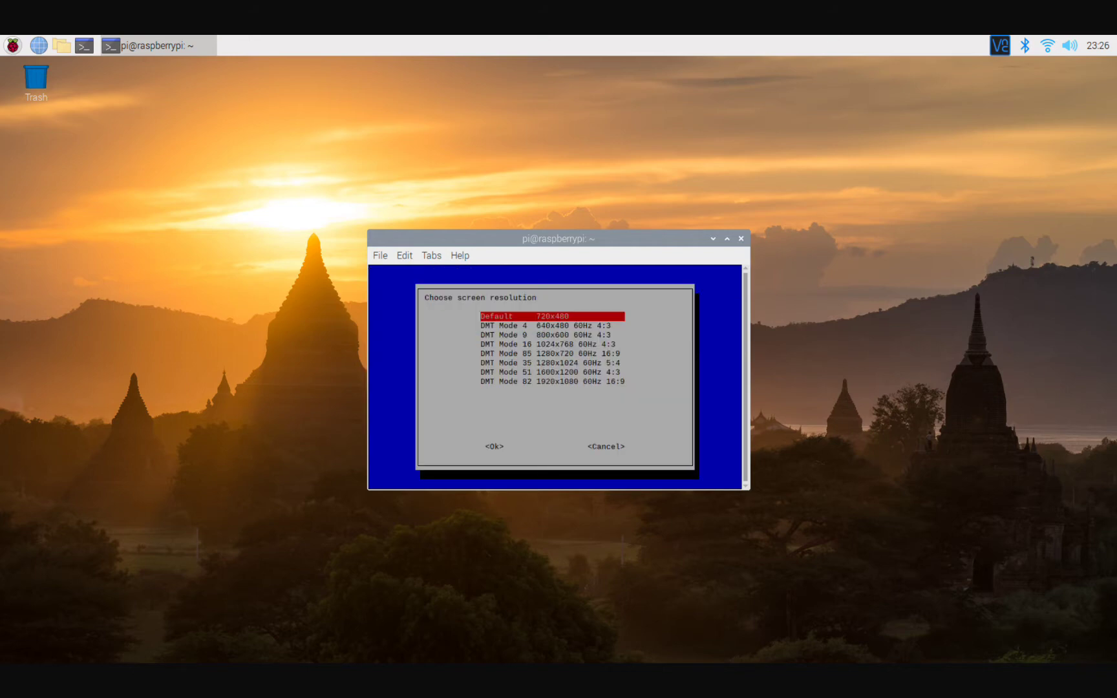
pyautogui.press('Down')
pyautogui.press('Down')
pyautogui.press('Down')
pyautogui.press('Down')
pyautogui.press('Down')
pyautogui.press('Down')
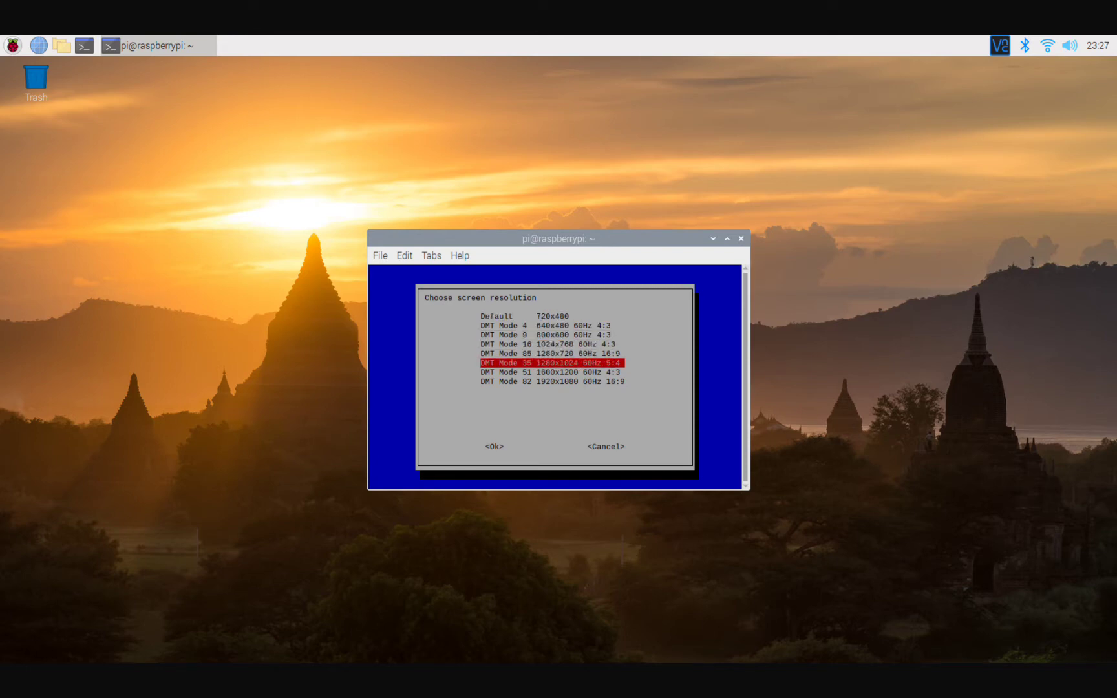
pyautogui.press('Up')
pyautogui.press('Up')
pyautogui.press('Up')
pyautogui.press('Up')
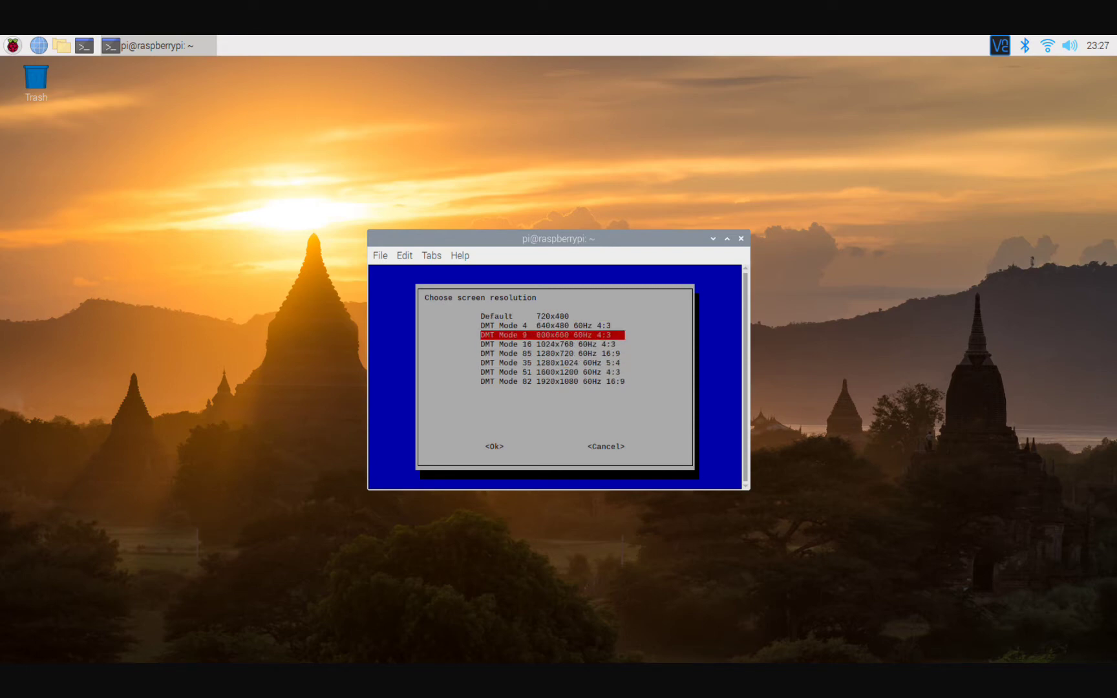
pyautogui.press('Down')
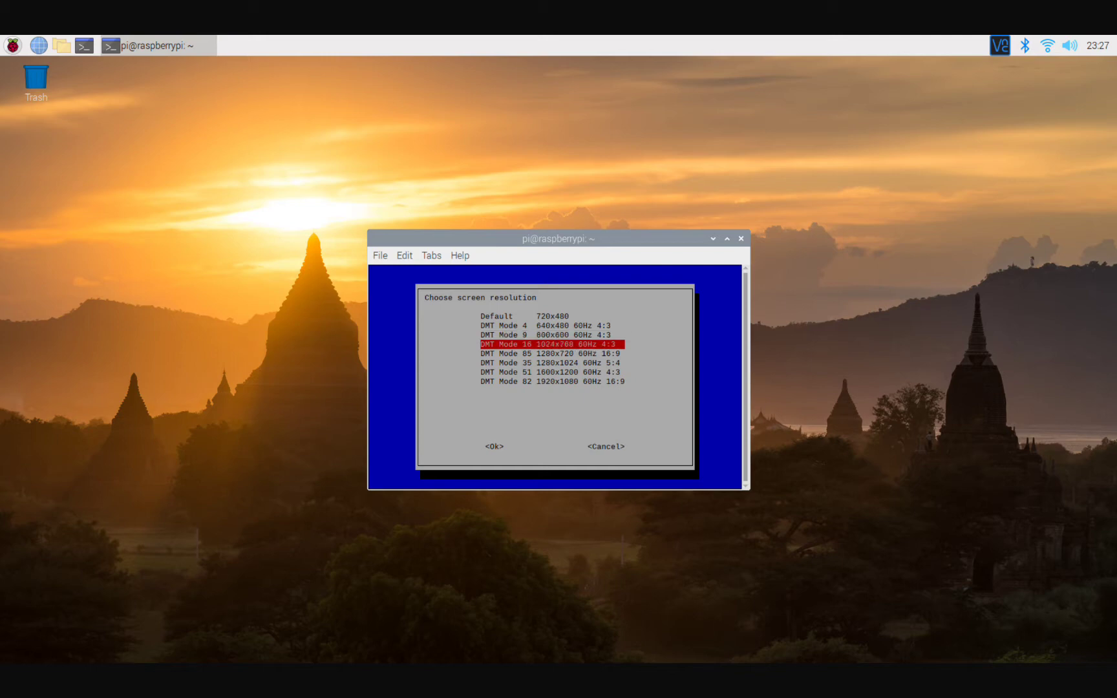
pyautogui.press('Down')
pyautogui.press('Down')
pyautogui.press('Down')
pyautogui.press('Down')
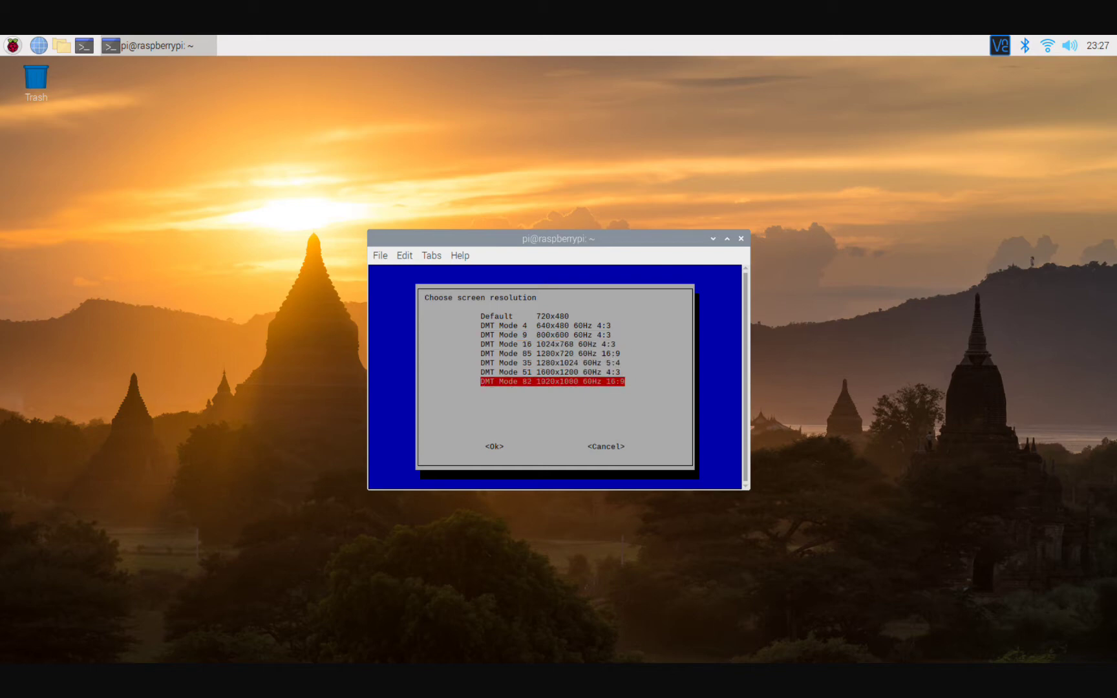
pyautogui.press('Return')
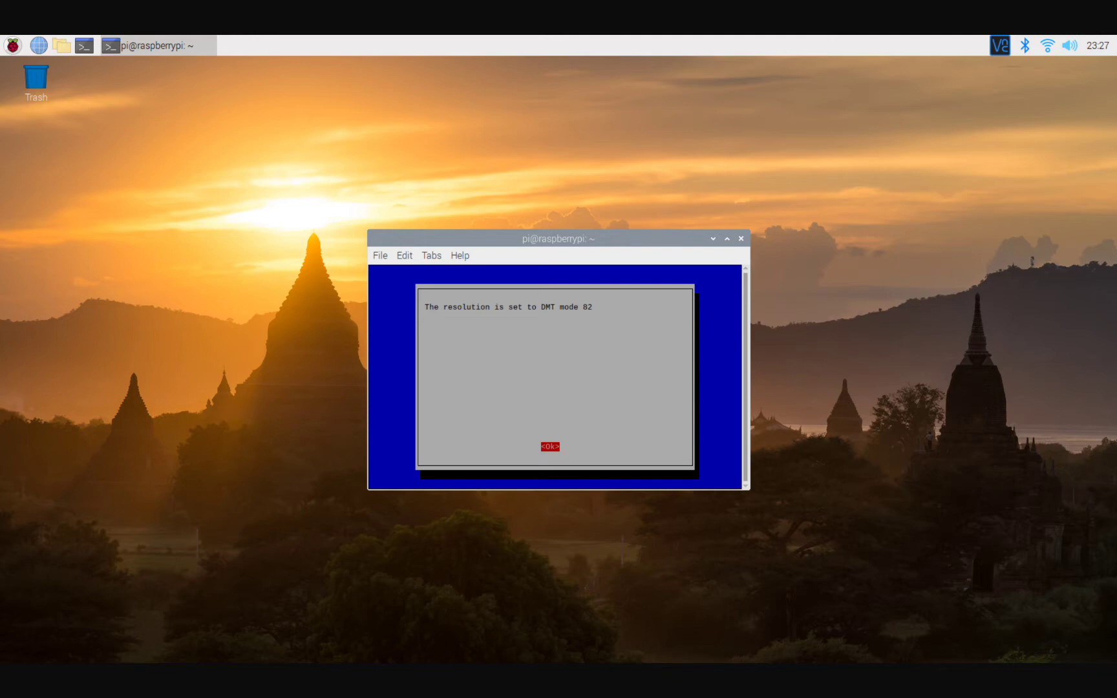
pyautogui.press('Return')
# Finish raspi-config and answer No to the reboot prompt.
pyautogui.press('Tab')
pyautogui.press('Tab')
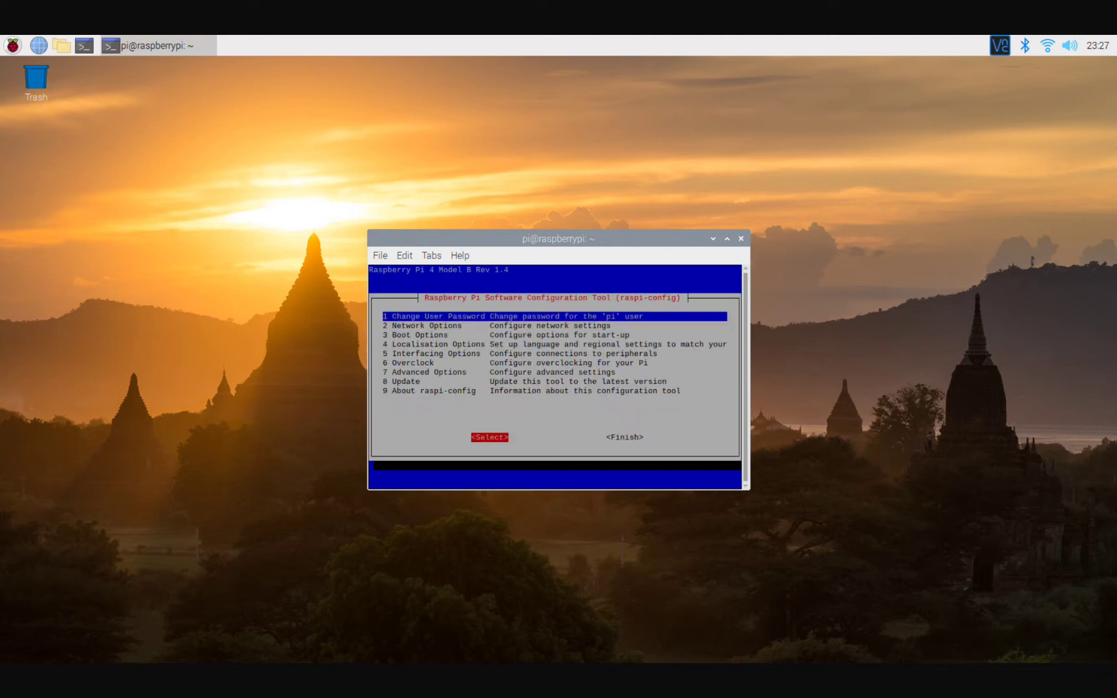
pyautogui.press('Return')
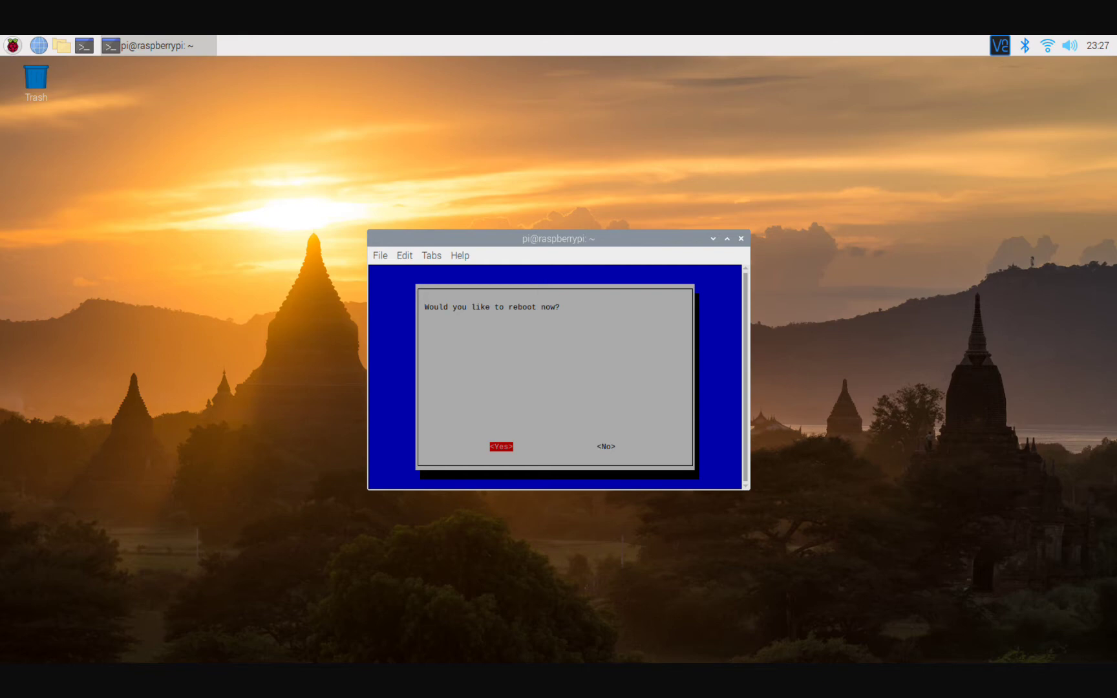
pyautogui.press('Right')
pyautogui.press('Return')
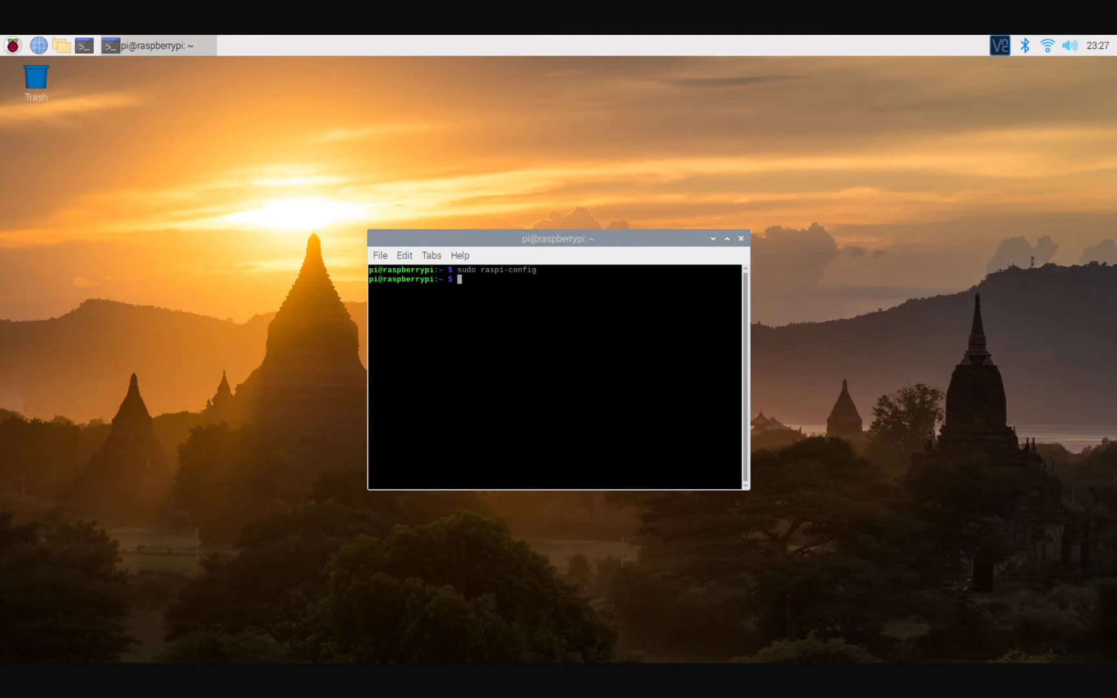
# Open /boot/config.txt in nano with sudo and move down to the overclock section.
pyautogui.write('sudo nano /boot/config.txt')
pyautogui.press('Return')
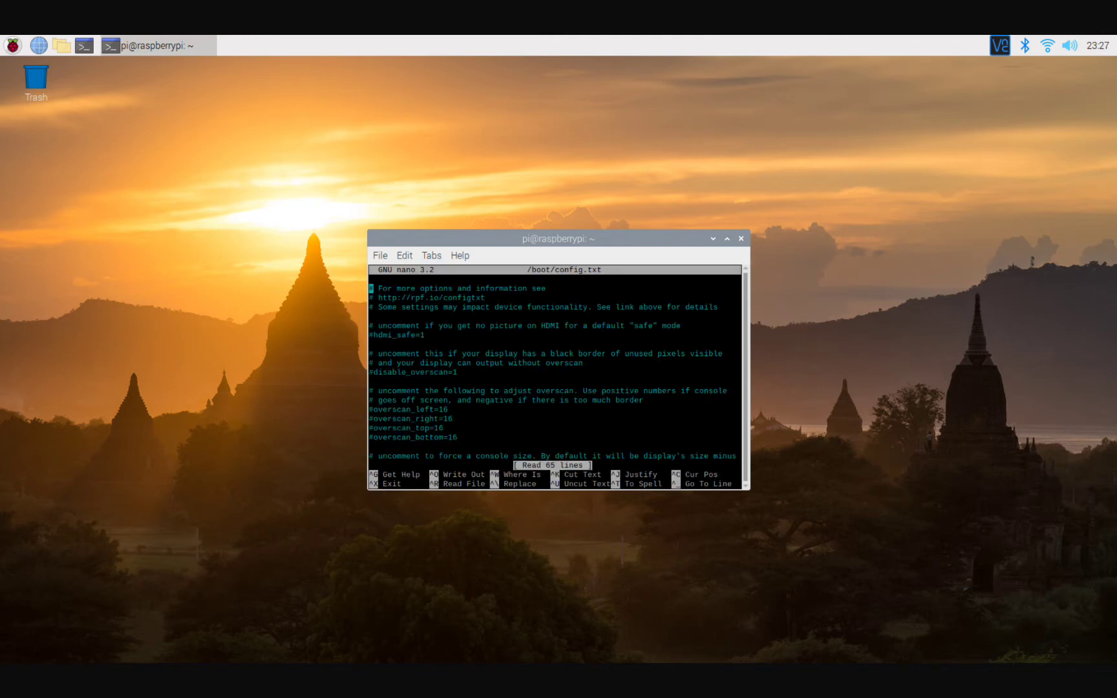
pyautogui.press('Down')
pyautogui.press('Down')
pyautogui.press('Down')
pyautogui.press('Down')
pyautogui.press('Down')
pyautogui.press('Down')
pyautogui.press('Down')
pyautogui.press('Down')
pyautogui.press('Down')
pyautogui.press('Down')
pyautogui.press('Down')
pyautogui.press('Down')
pyautogui.press('Down')
pyautogui.press('Down')
pyautogui.press('Down')
pyautogui.press('Down')
pyautogui.press('Down')
pyautogui.press('Down')
pyautogui.press('Down')
pyautogui.press('Down')
pyautogui.press('Down')
pyautogui.press('Down')
pyautogui.press('Down')
pyautogui.press('Down')
pyautogui.press('Down')
pyautogui.press('Down')
pyautogui.press('Down')
pyautogui.press('Down')
pyautogui.press('Down')
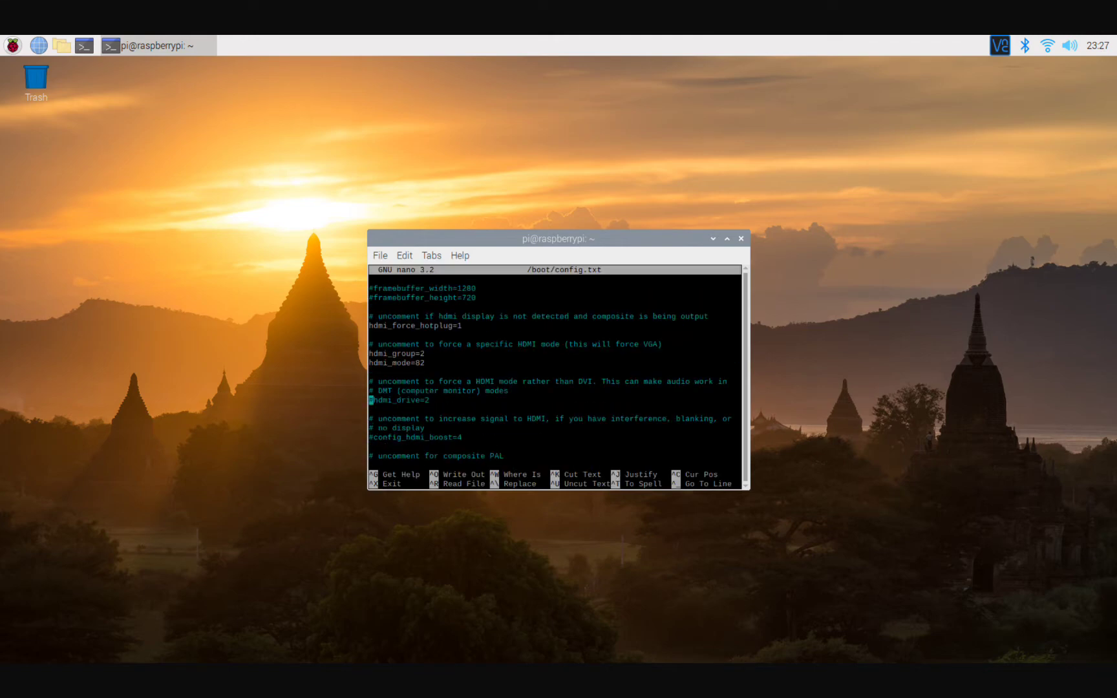
pyautogui.press('Down')
pyautogui.press('Down')
pyautogui.press('Down')
pyautogui.press('Down')
pyautogui.press('Down')
pyautogui.press('Down')
pyautogui.press('Down')
pyautogui.press('Down')
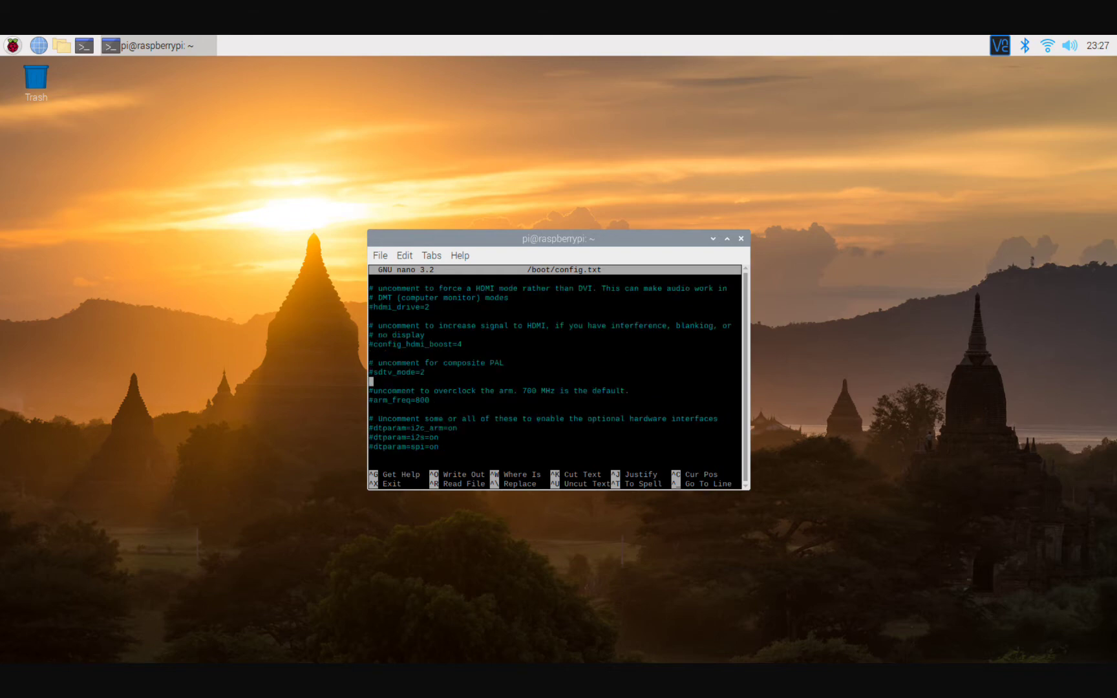
pyautogui.press('Down')
pyautogui.press('Right')
pyautogui.press('Right')
pyautogui.press('Right')
pyautogui.press('Right')
pyautogui.press('Right')
pyautogui.press('Right')
pyautogui.press('Right')
pyautogui.press('Right')
pyautogui.press('Right')
pyautogui.press('Right')
pyautogui.press('Right')
pyautogui.press('Right')
pyautogui.press('Right')
pyautogui.press('Right')
pyautogui.press('Right')
pyautogui.press('Left')
pyautogui.press('Left')
pyautogui.press('Left')
pyautogui.press('Left')
pyautogui.press('Left')
pyautogui.press('Left')
pyautogui.press('Left')
pyautogui.press('Left')
pyautogui.press('Left')
pyautogui.press('Down')
# Uncomment arm_freq=800, add two blank lines above it, and begin typing over_voltage.
pyautogui.press('Left')
pyautogui.press('Left')
pyautogui.press('Left')
pyautogui.press('Left')
pyautogui.press('Left')
pyautogui.press('BackSpace')
pyautogui.press('Return')
pyautogui.press('Up')
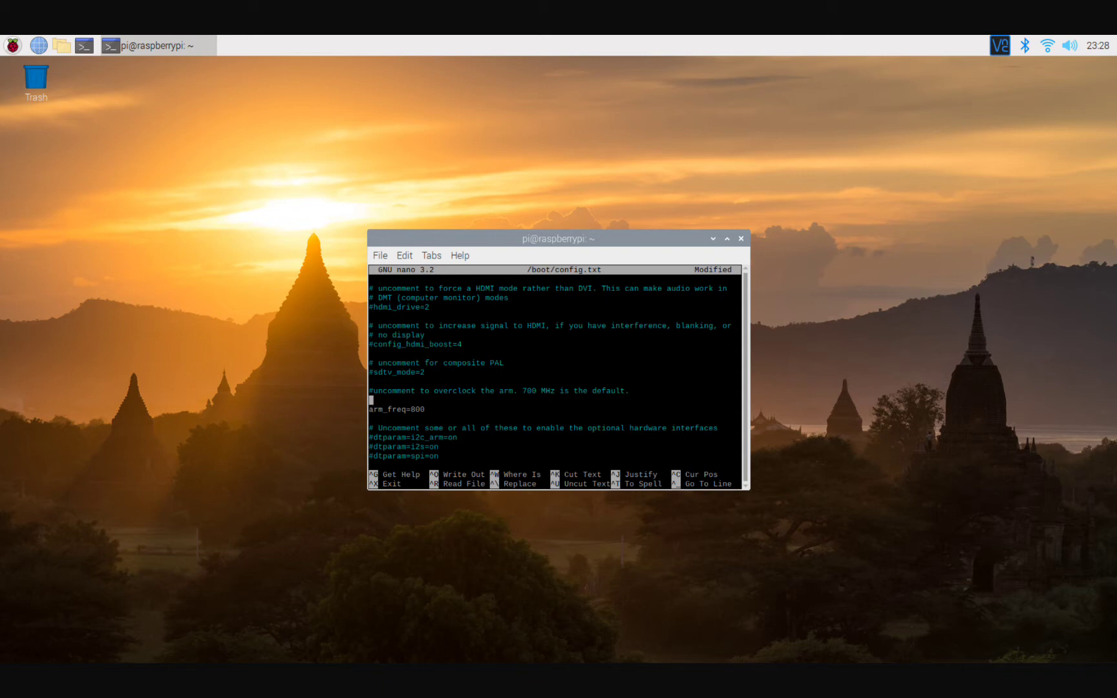
pyautogui.press('Return')
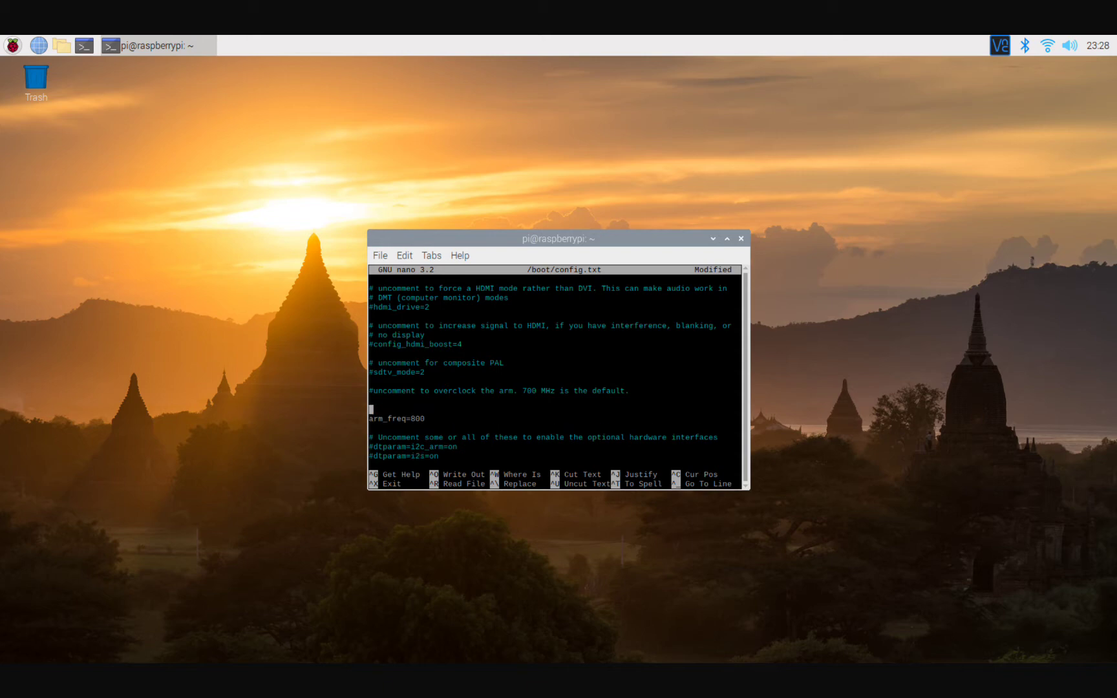
pyautogui.write('oer\\\\')
# Enter over_voltage=8, change arm_freq to 2147, and add gpu_freq=750 below it.
pyautogui.press('BackSpace')
pyautogui.press('BackSpace')
pyautogui.press('BackSpace')
pyautogui.press('BackSpace')
pyautogui.write('ver_voltage=8')
pyautogui.click(427, 419)
pyautogui.press('BackSpace')
pyautogui.press('BackSpace')
pyautogui.press('BackSpace')
pyautogui.press('BackSpace')
pyautogui.press('BackSpace')
pyautogui.write('q=2147')
pyautogui.press('Return')
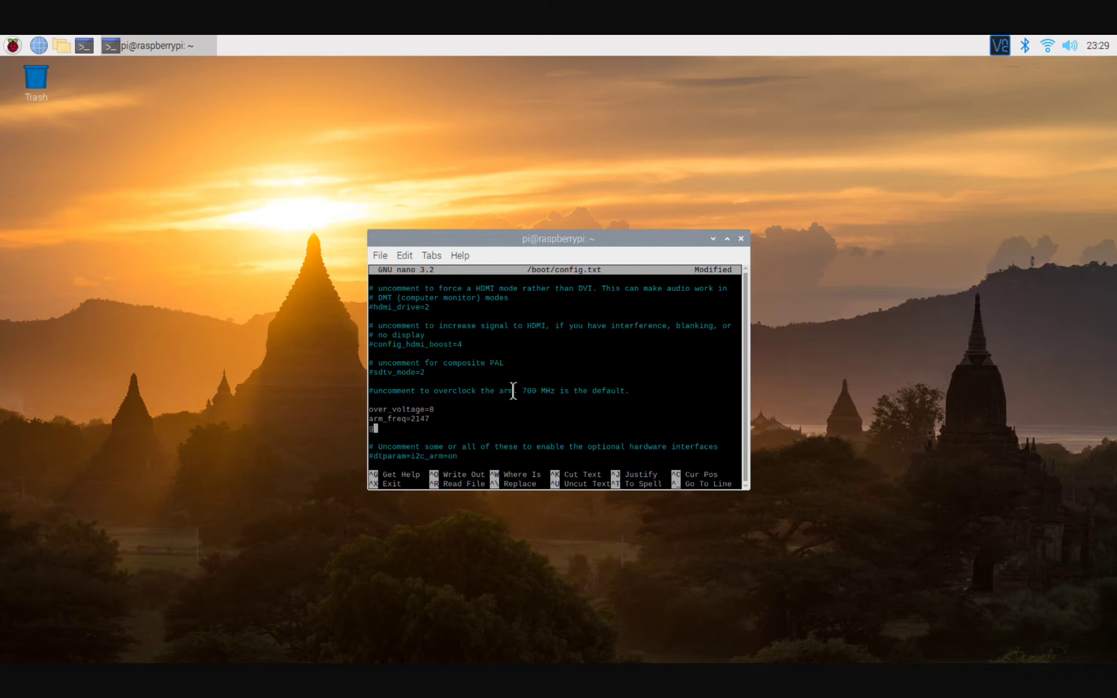
pyautogui.write('pu_freq=750')
# Save /boot/config.txt and exit nano.
pyautogui.hotkey('ctrl', 'x')
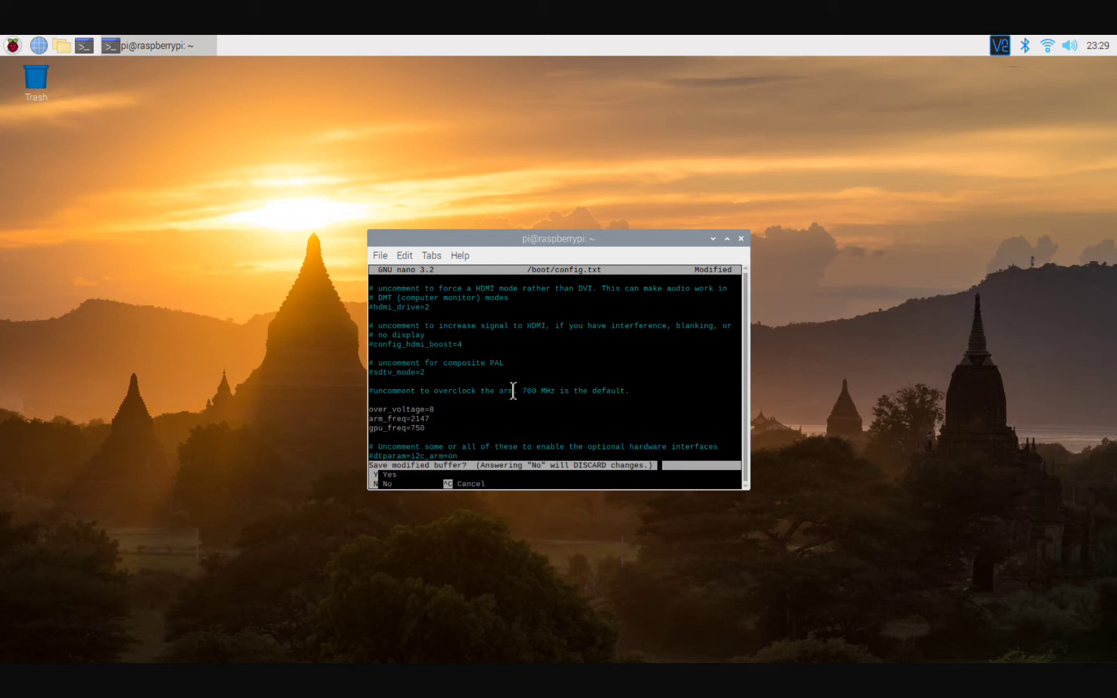
pyautogui.press('y')
pyautogui.press('Return')
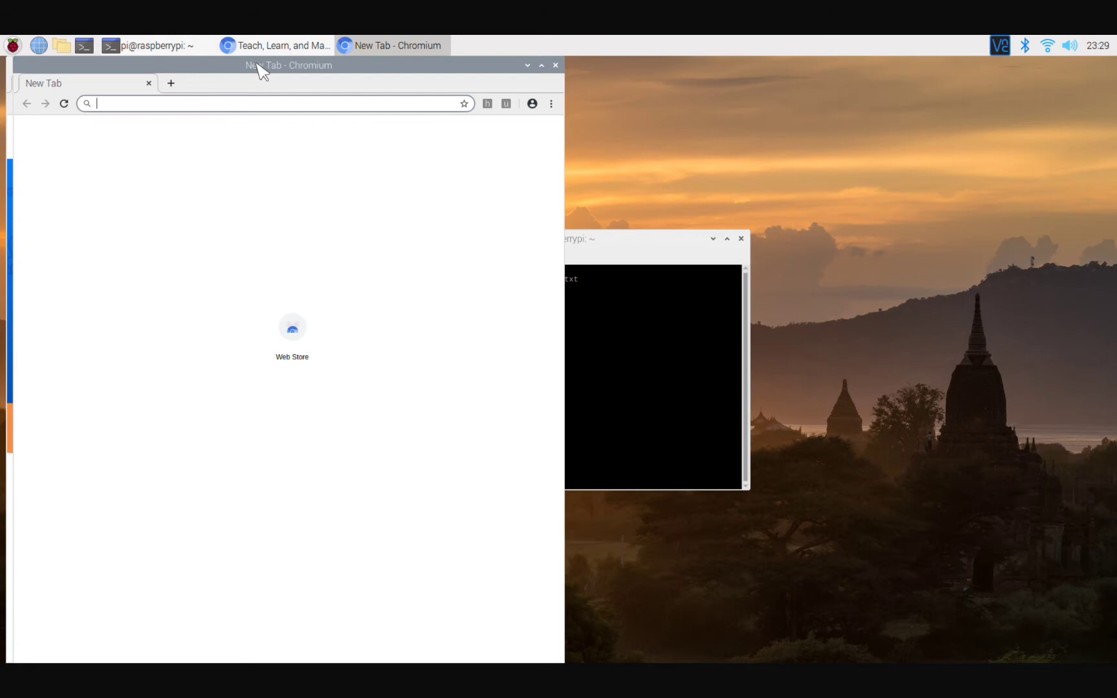
# Close the extra empty New Tab window and select the address bar's web address.
pyautogui.moveTo(258, 65); pyautogui.dragTo(705, 68)
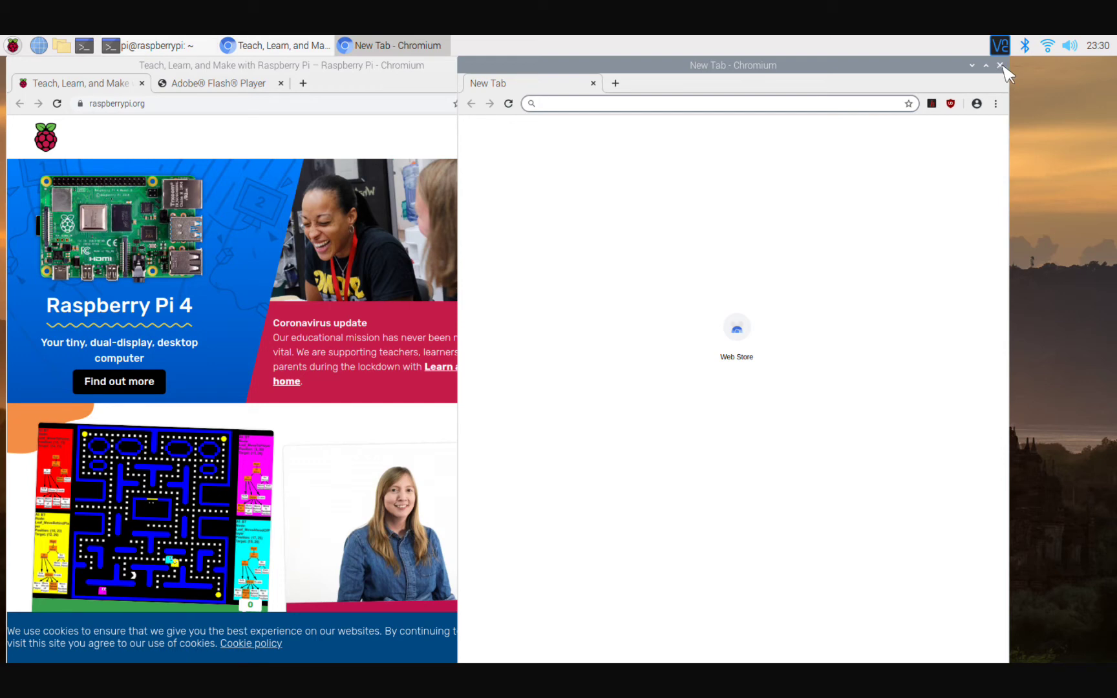
pyautogui.click(1000, 65)
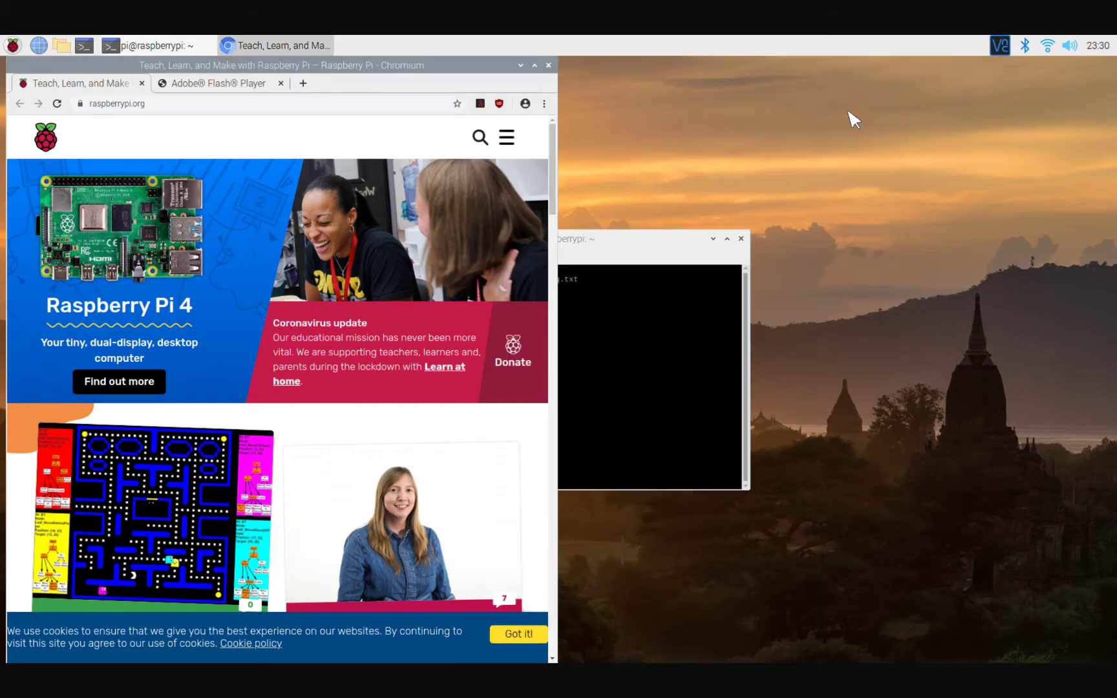
pyautogui.click(172, 102)
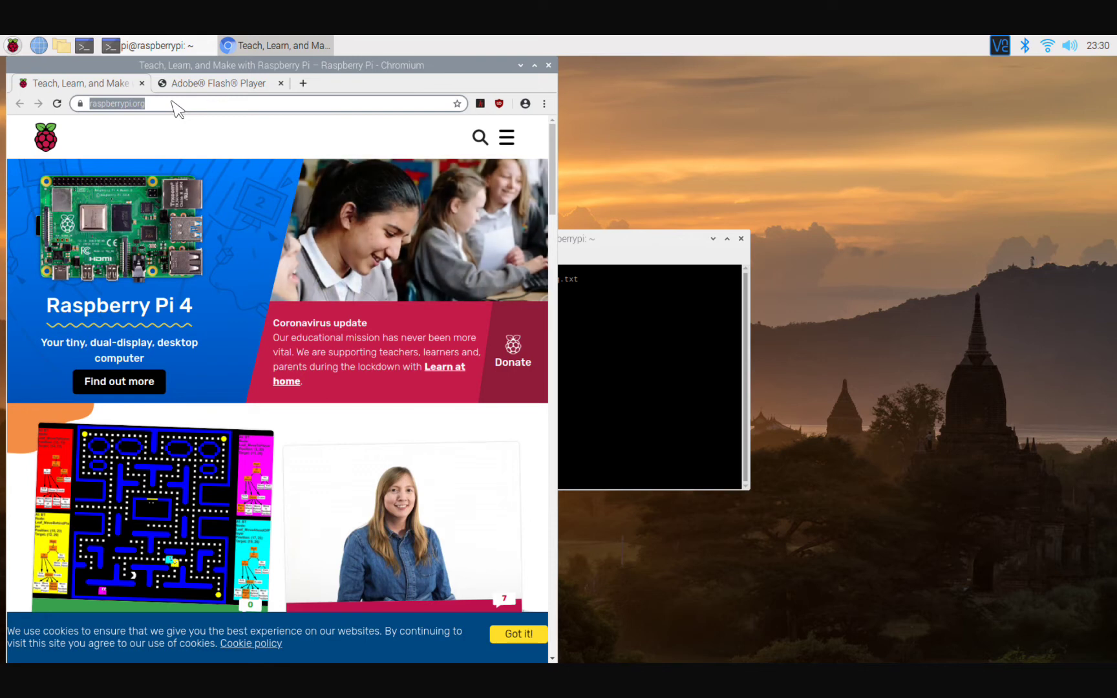
# Search for 'argon fan hat script' and open the Argon40 Fan Hat for Raspberry Pi thread.
pyautogui.write('argon')
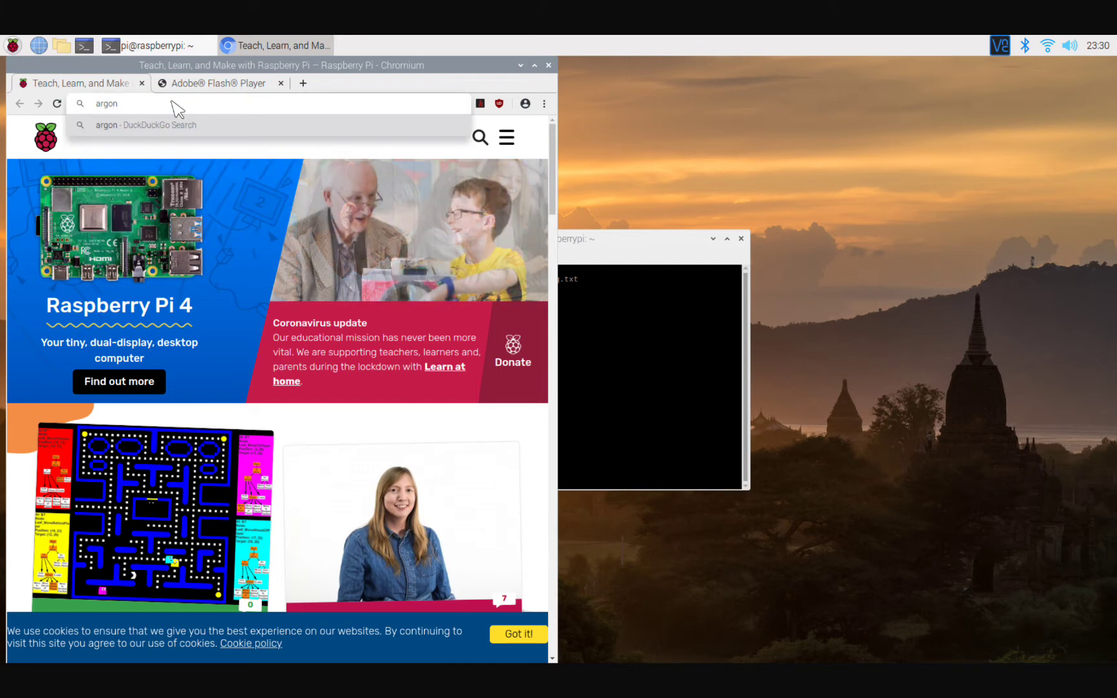
pyautogui.write(' fan ha')
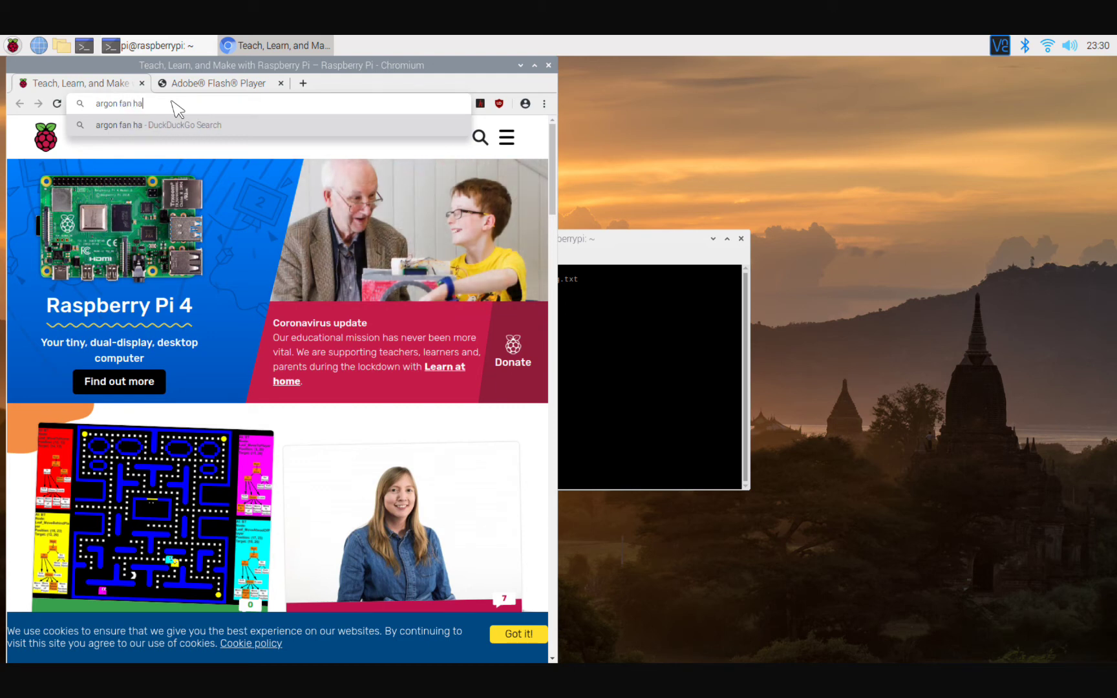
pyautogui.write('t ')
pyautogui.write('srip')
pyautogui.write('t\\')
pyautogui.press('BackSpace')
pyautogui.press('BackSpace')
pyautogui.press('BackSpace')
pyautogui.press('BackSpace')
pyautogui.press('BackSpace')
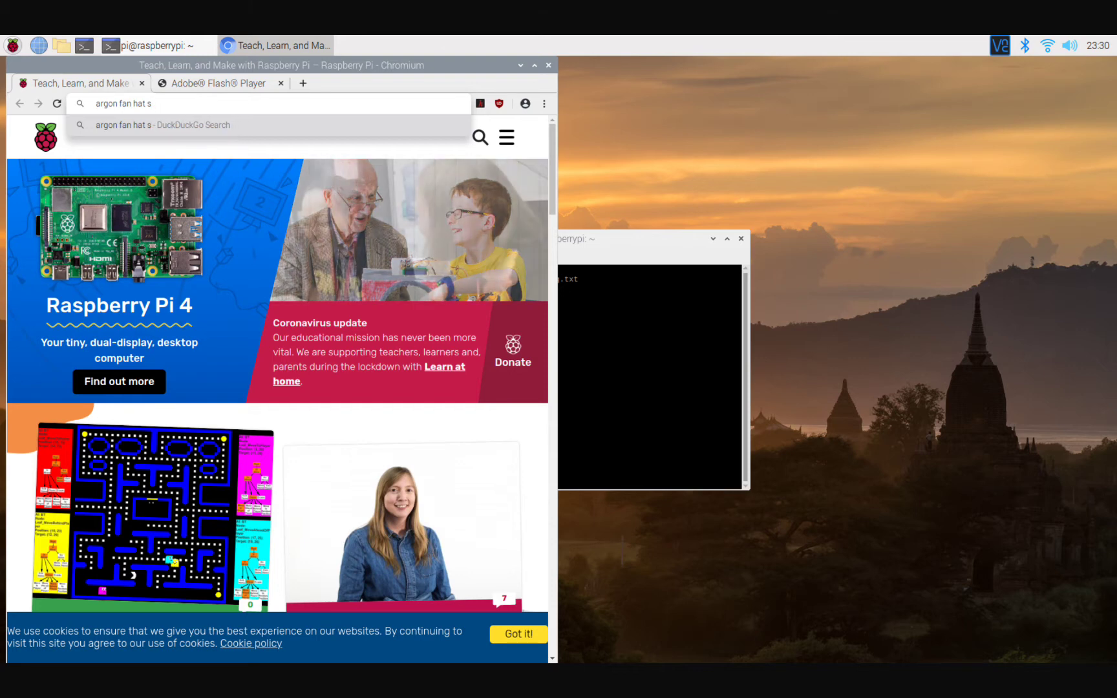
pyautogui.write('cript')
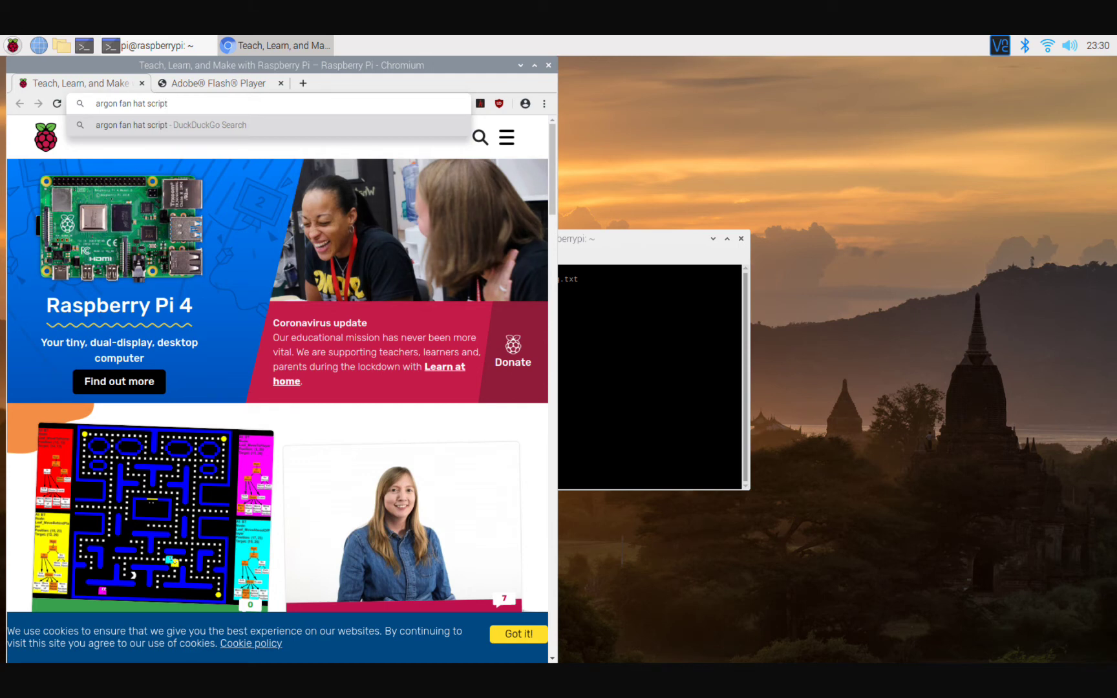
pyautogui.press('Return')
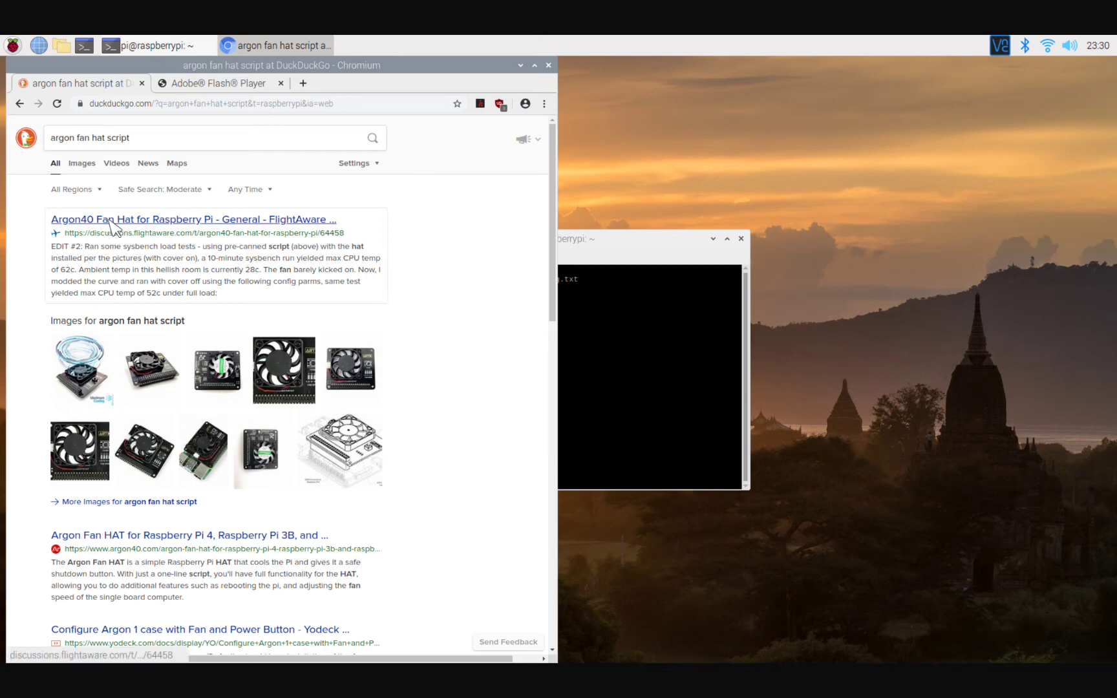
pyautogui.click(115, 224)
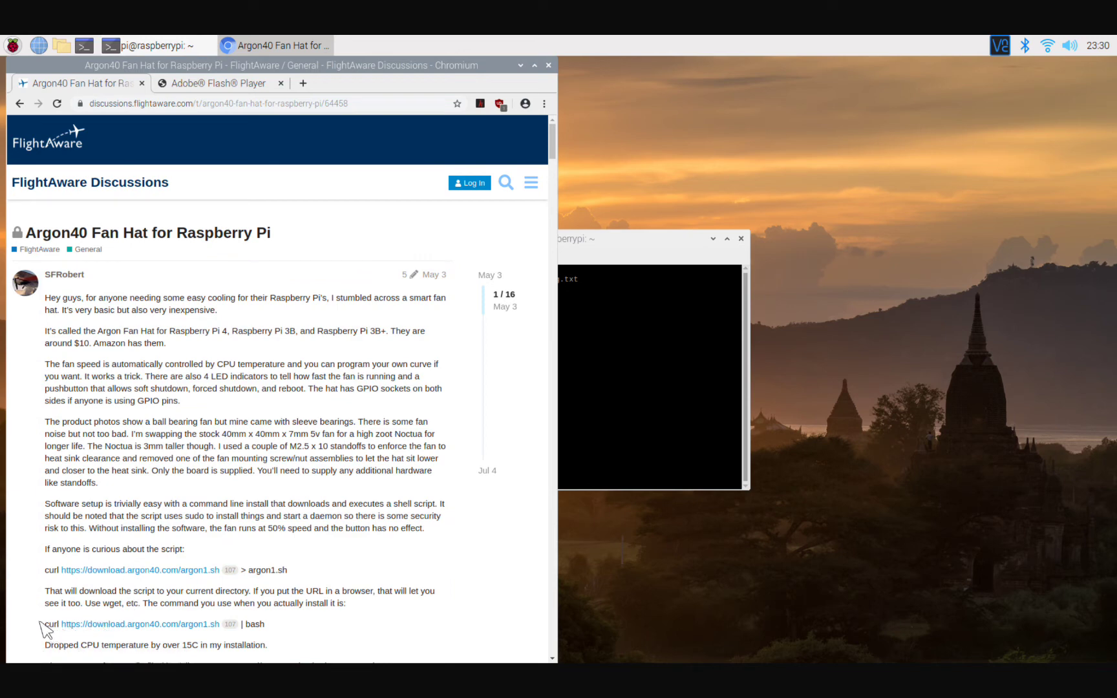
pyautogui.moveTo(41, 622); pyautogui.dragTo(272, 616)
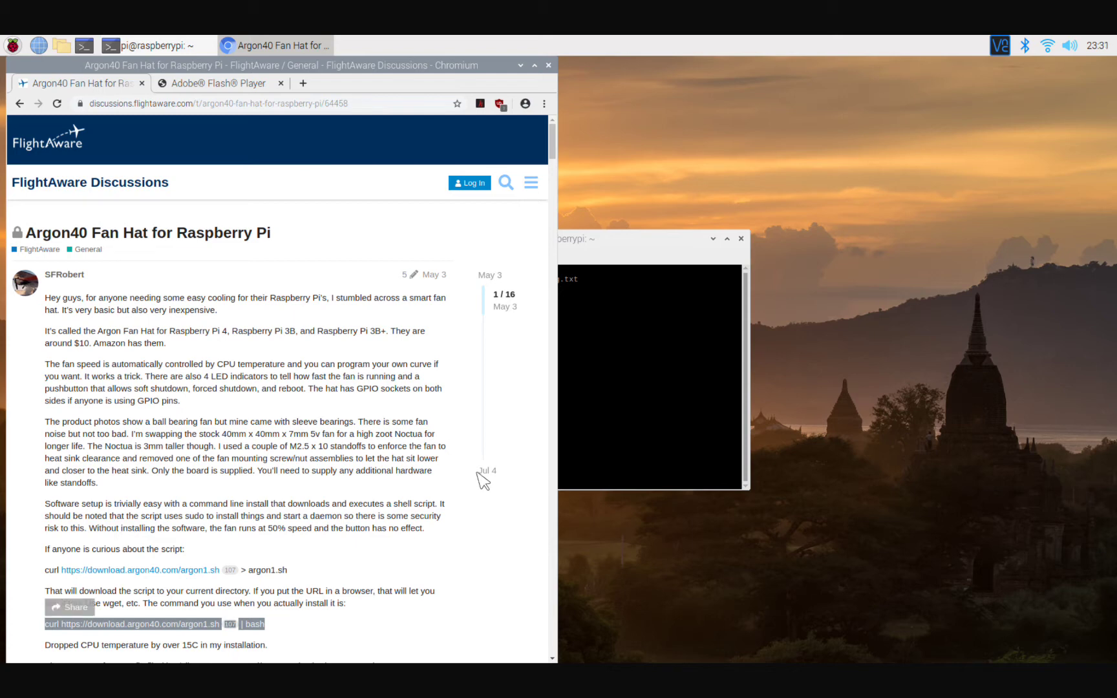
# Paste the argon1.sh curl command into the terminal, remove the stray 107, and run it.
pyautogui.click(601, 349)
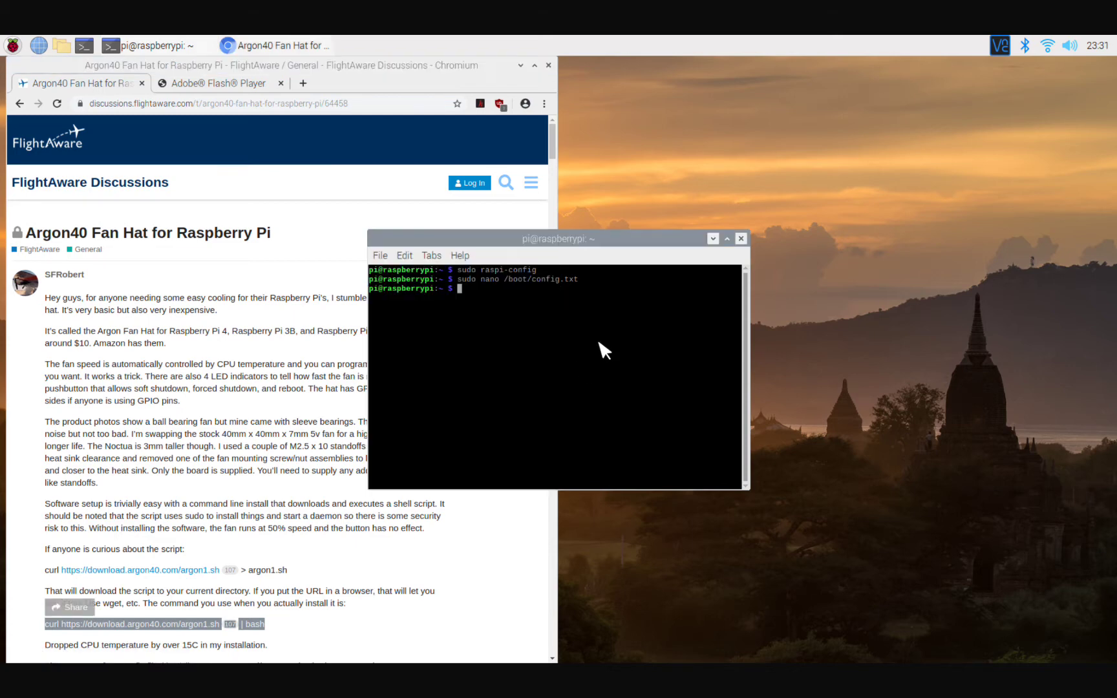
pyautogui.rightClick(486, 288)
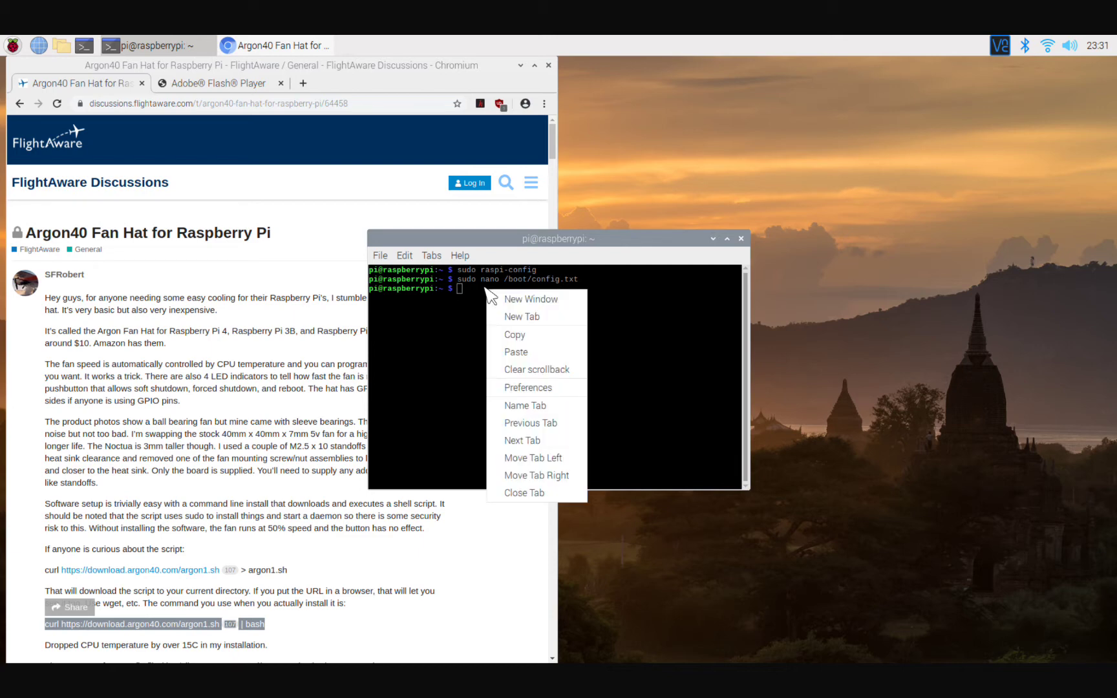
pyautogui.click(511, 351)
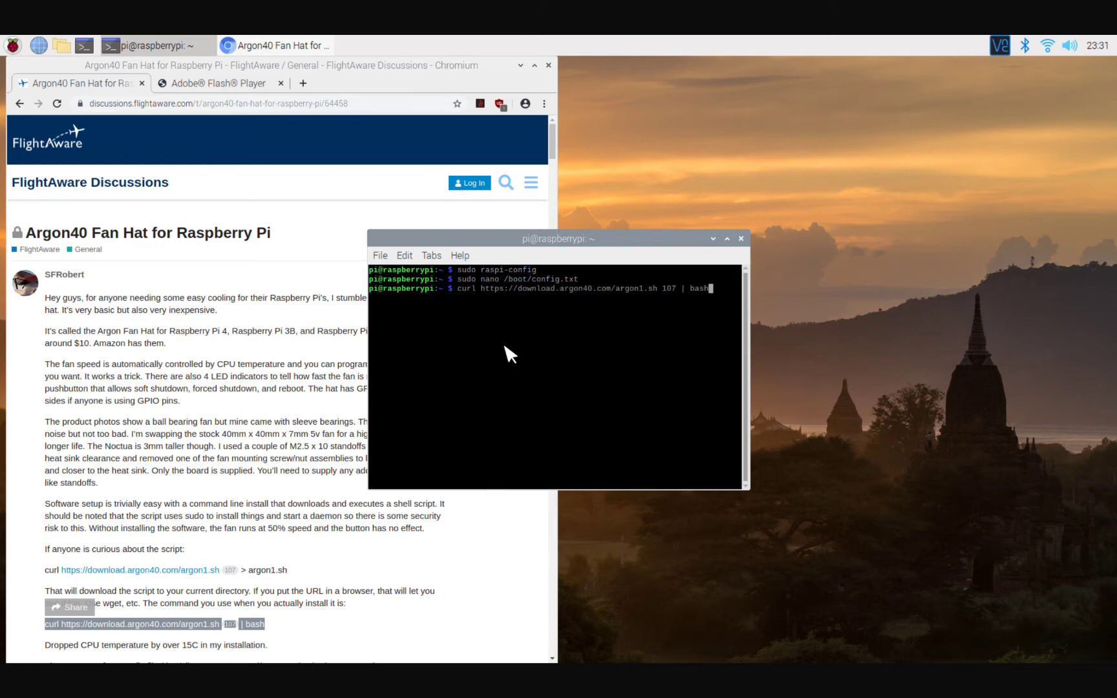
pyautogui.press('Left')
pyautogui.press('Left')
pyautogui.press('Left')
pyautogui.press('Left')
pyautogui.press('Left')
pyautogui.press('Left')
pyautogui.press('Left')
pyautogui.press('BackSpace')
pyautogui.press('BackSpace')
pyautogui.press('BackSpace')
pyautogui.press('BackSpace')
pyautogui.press('Right')
pyautogui.press('Return')
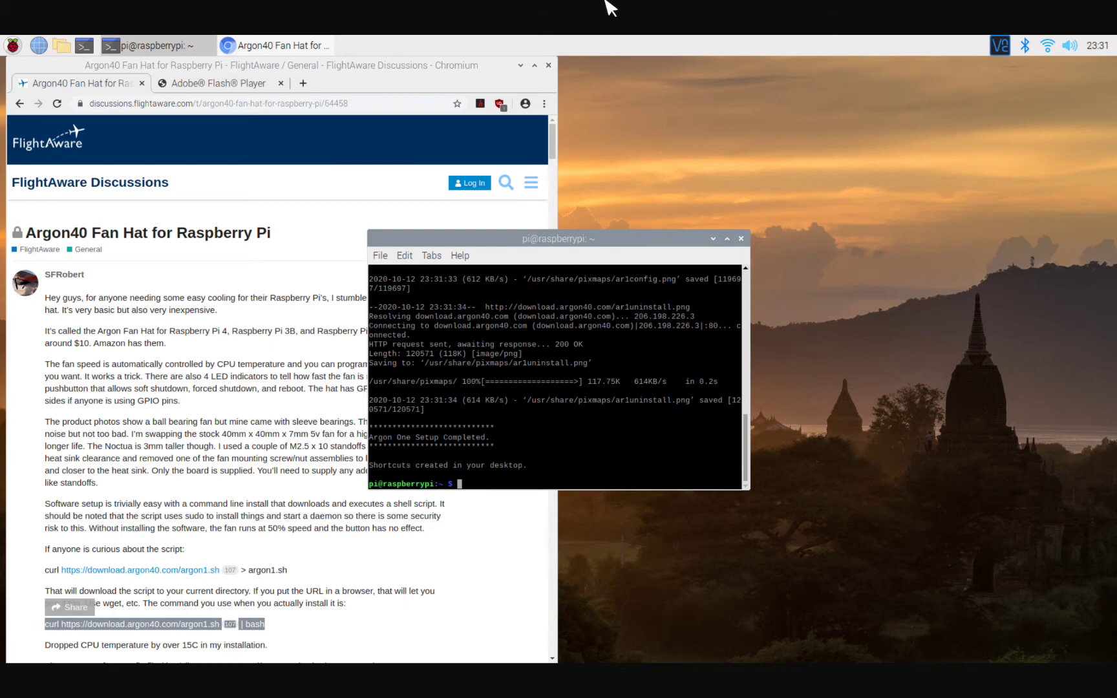
# Close the Chromium browser window.
pyautogui.moveTo(611, 6)
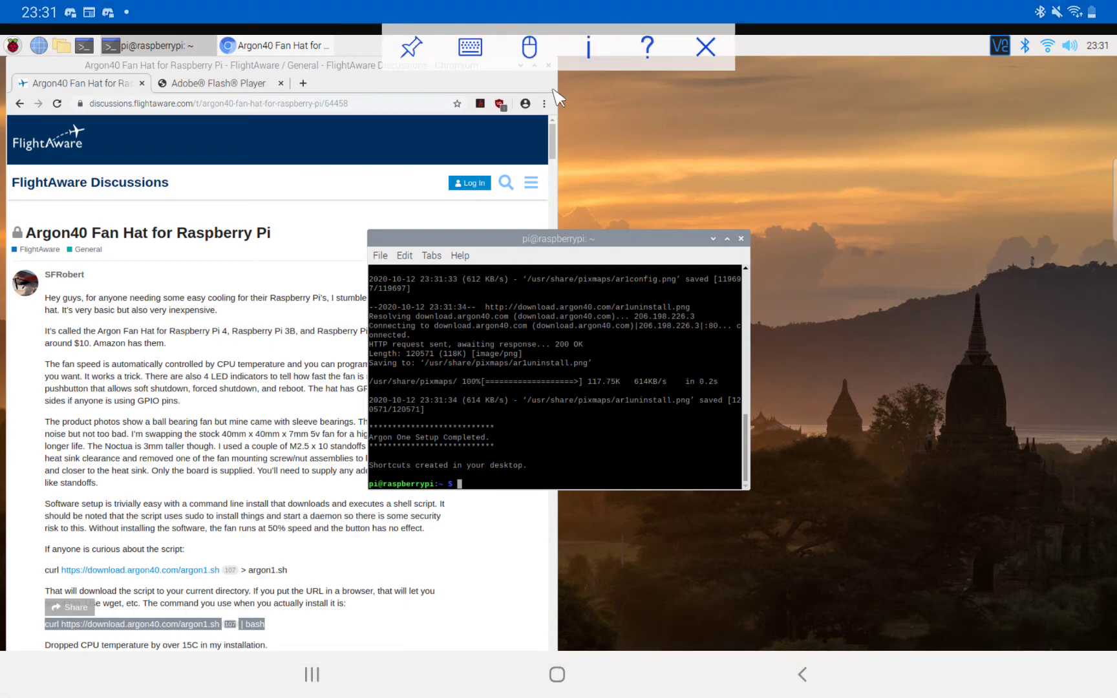
pyautogui.click(597, 102)
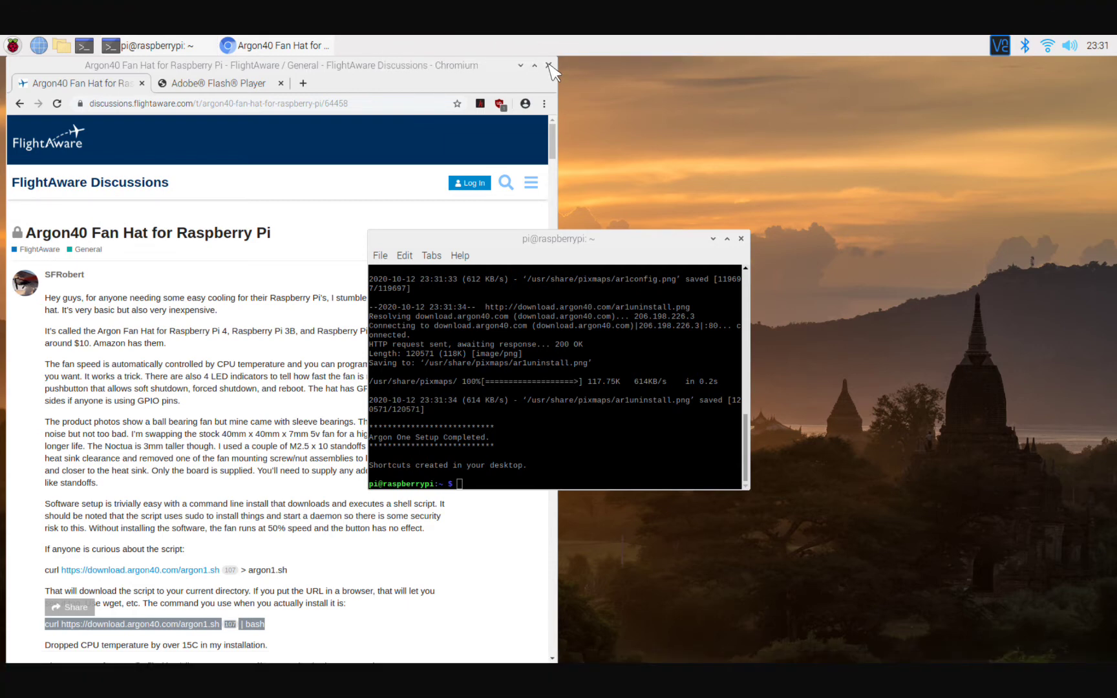
pyautogui.click(548, 65)
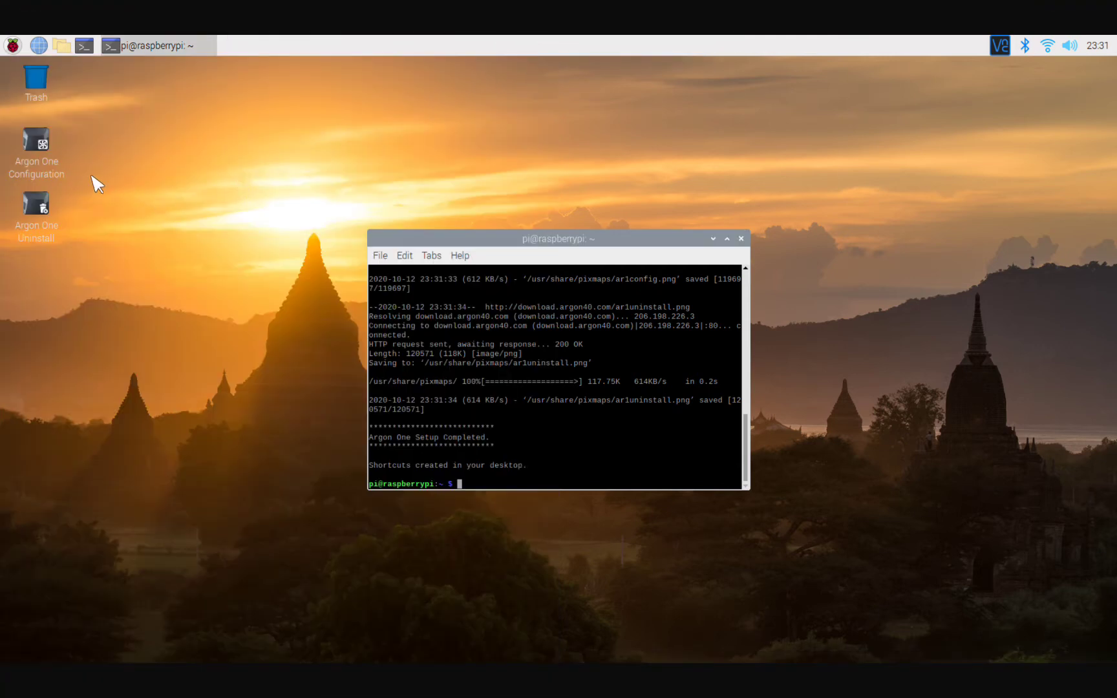
pyautogui.doubleClick(40, 143)
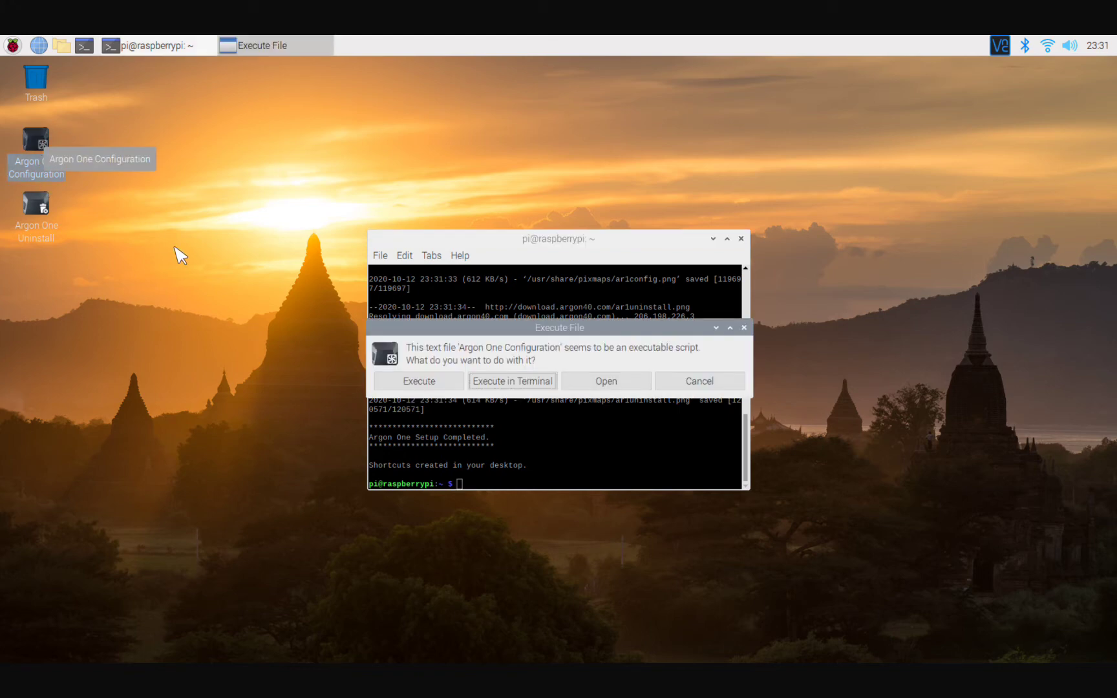
pyautogui.click(512, 381)
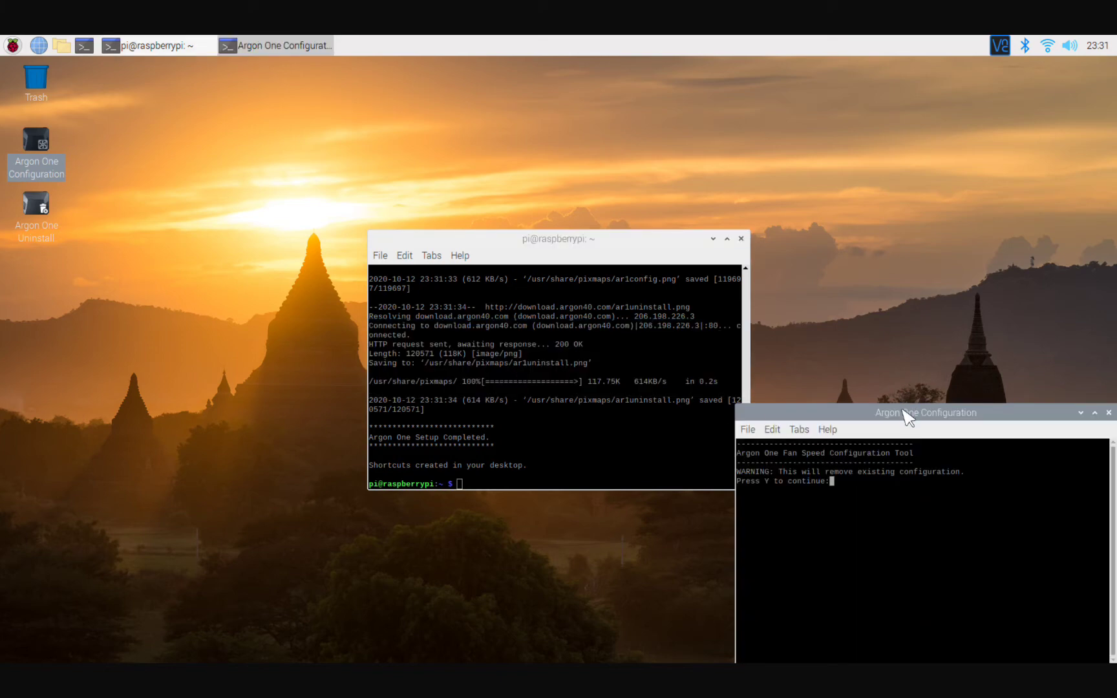
pyautogui.moveTo(908, 416); pyautogui.dragTo(622, 104)
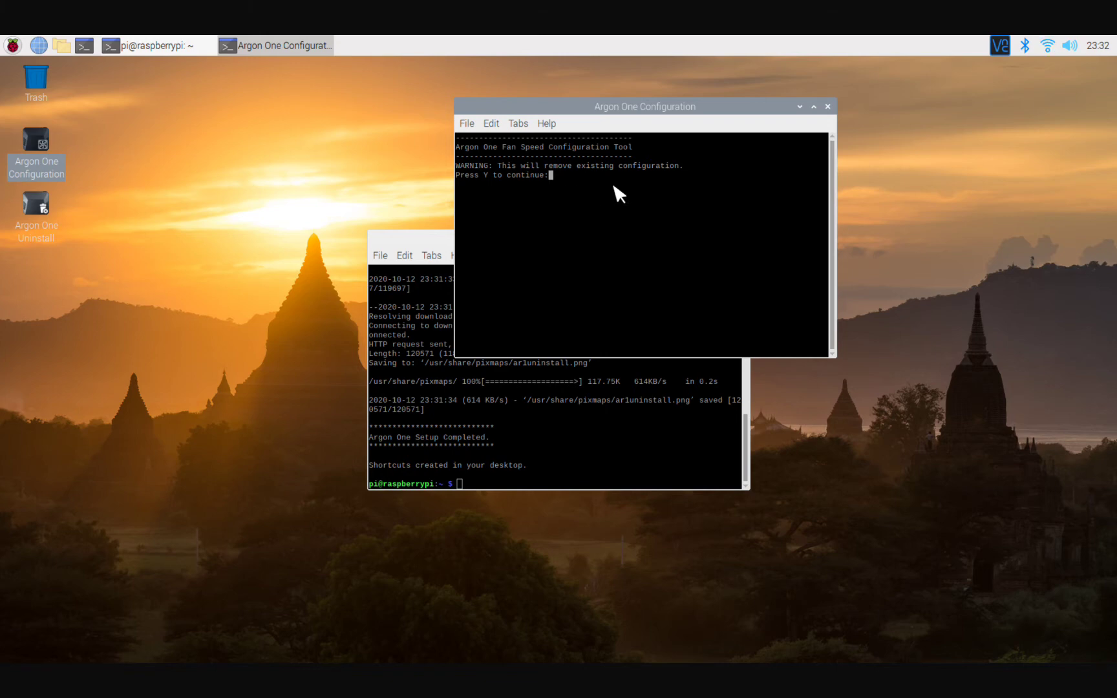
pyautogui.press('Return')
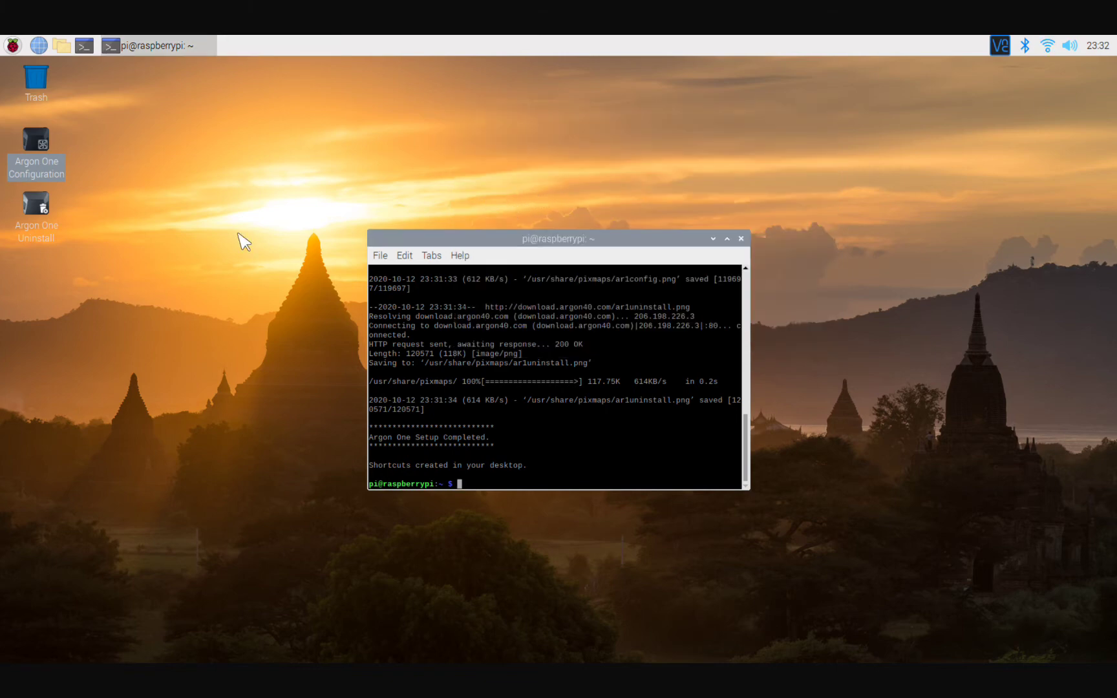
# Run the Argon One Configuration script in a terminal, confirm with y, and choose custom fan option 3.
pyautogui.doubleClick(43, 137)
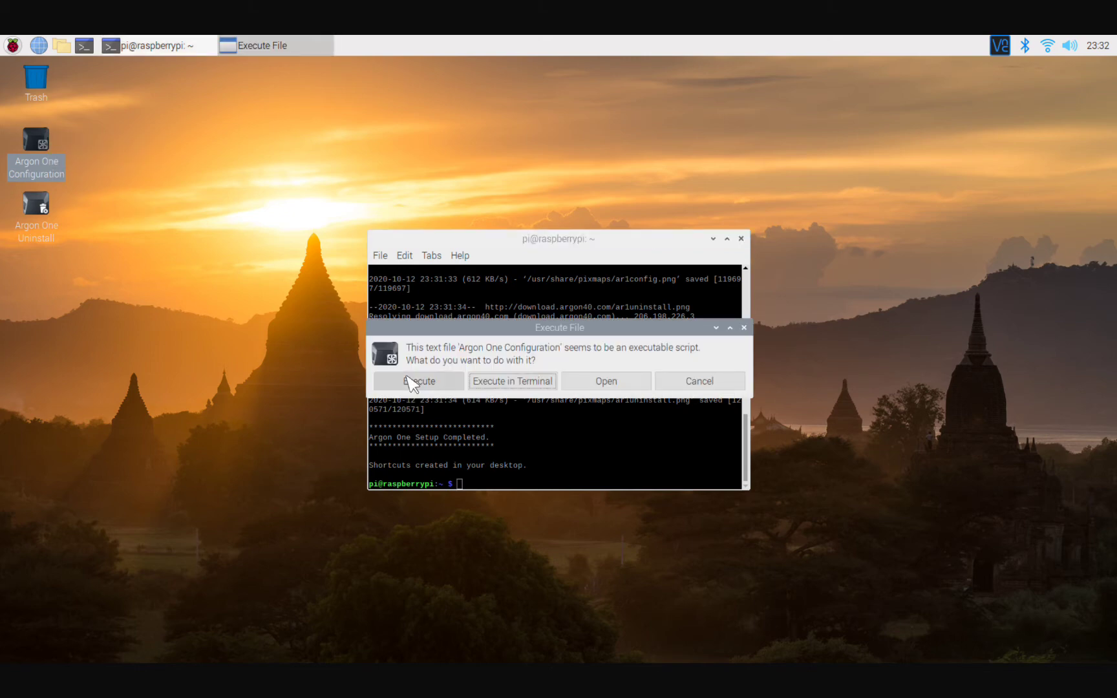
pyautogui.click(506, 382)
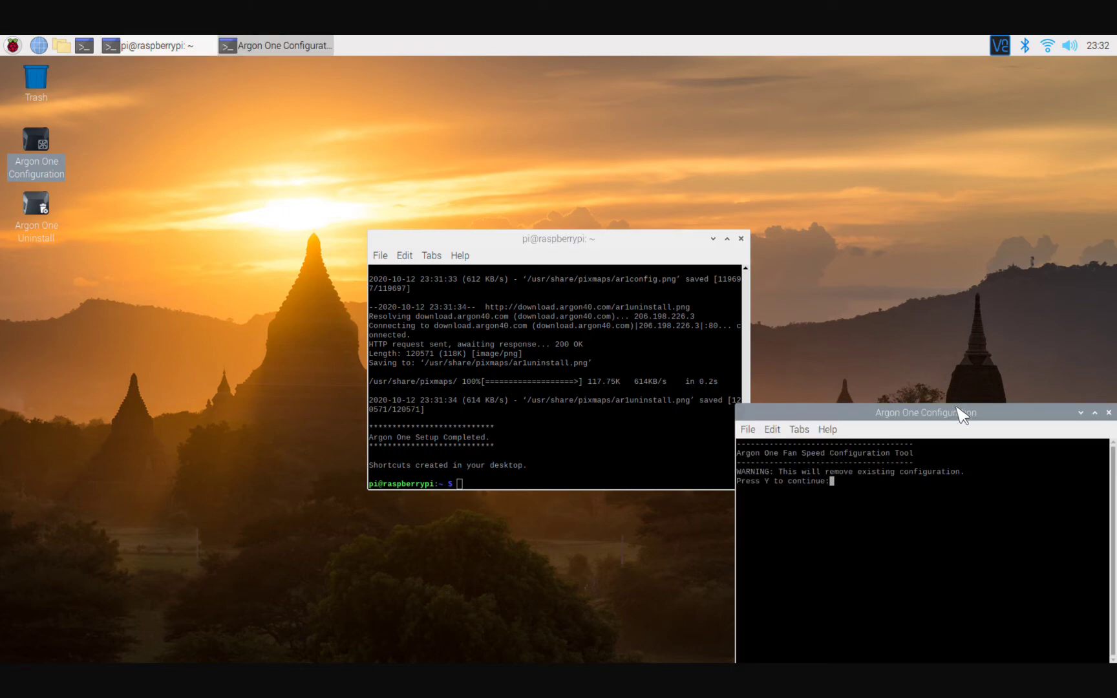
pyautogui.moveTo(957, 417); pyautogui.dragTo(658, 139)
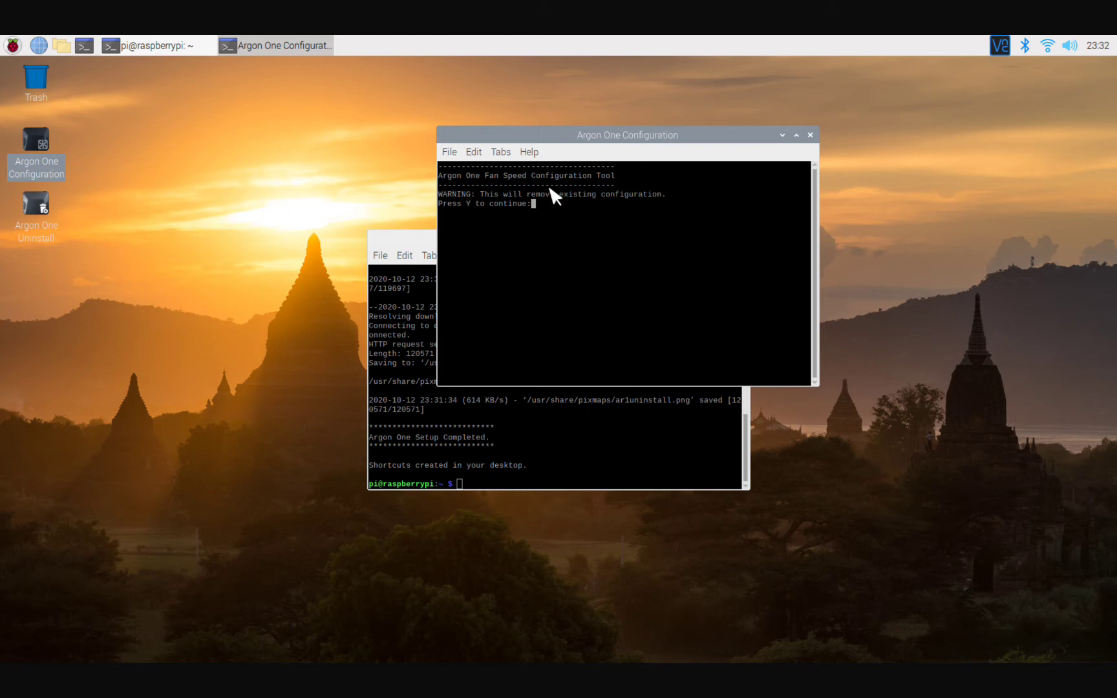
pyautogui.write('y')
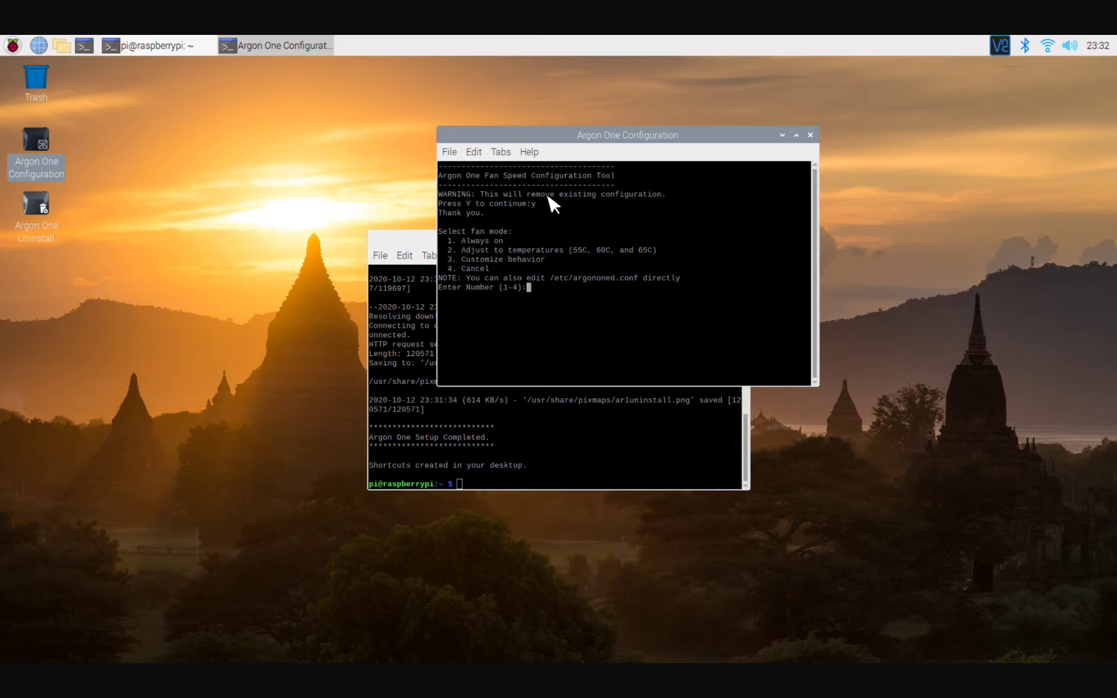
pyautogui.write('3')
pyautogui.press('Return')
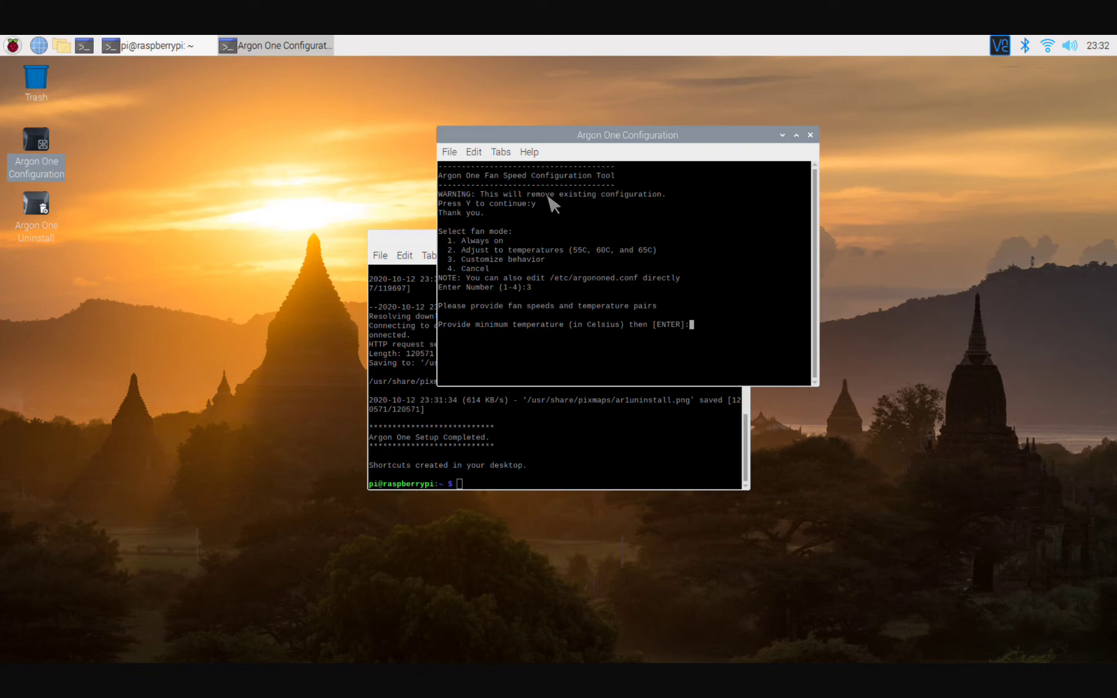
# Enter the first two fan pairs: 25% speed at 45 C and 50% at 50 C.
pyautogui.write('45')
pyautogui.press('Return')
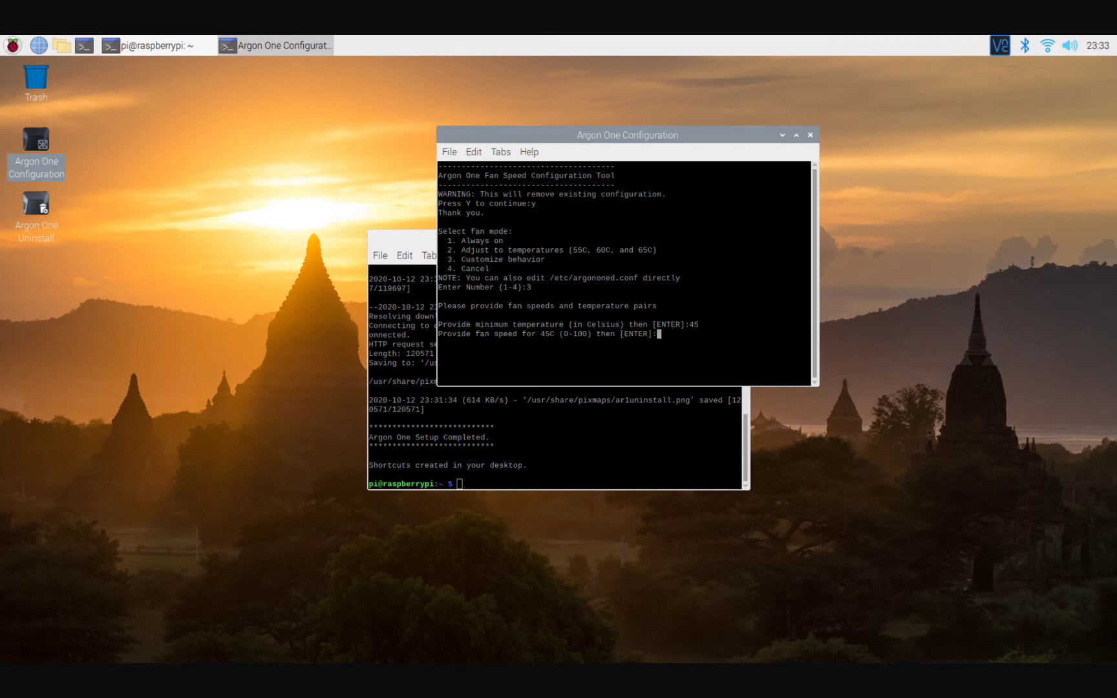
pyautogui.write('25')
pyautogui.press('Return')
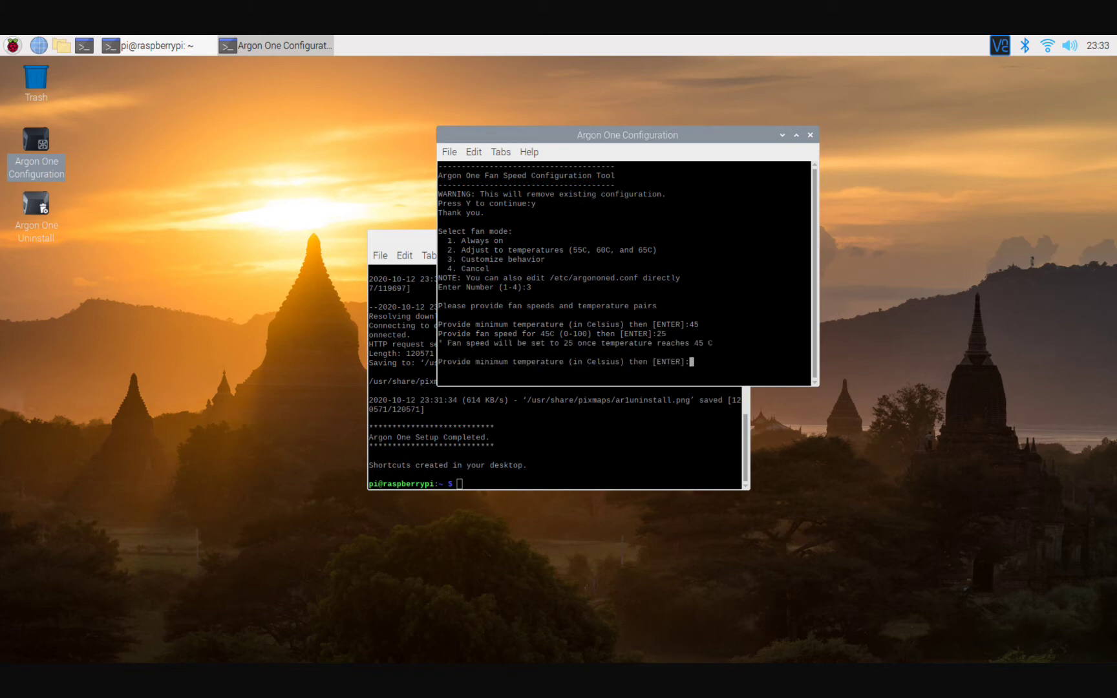
pyautogui.write('50')
pyautogui.press('Return')
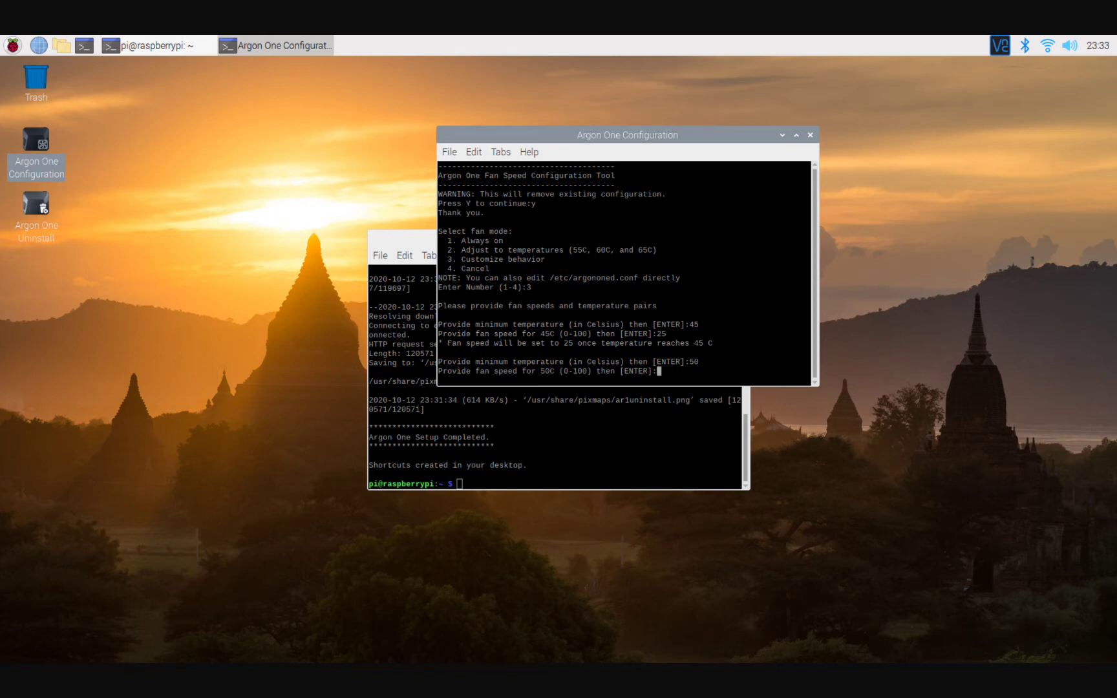
pyautogui.write('50')
pyautogui.press('Return')
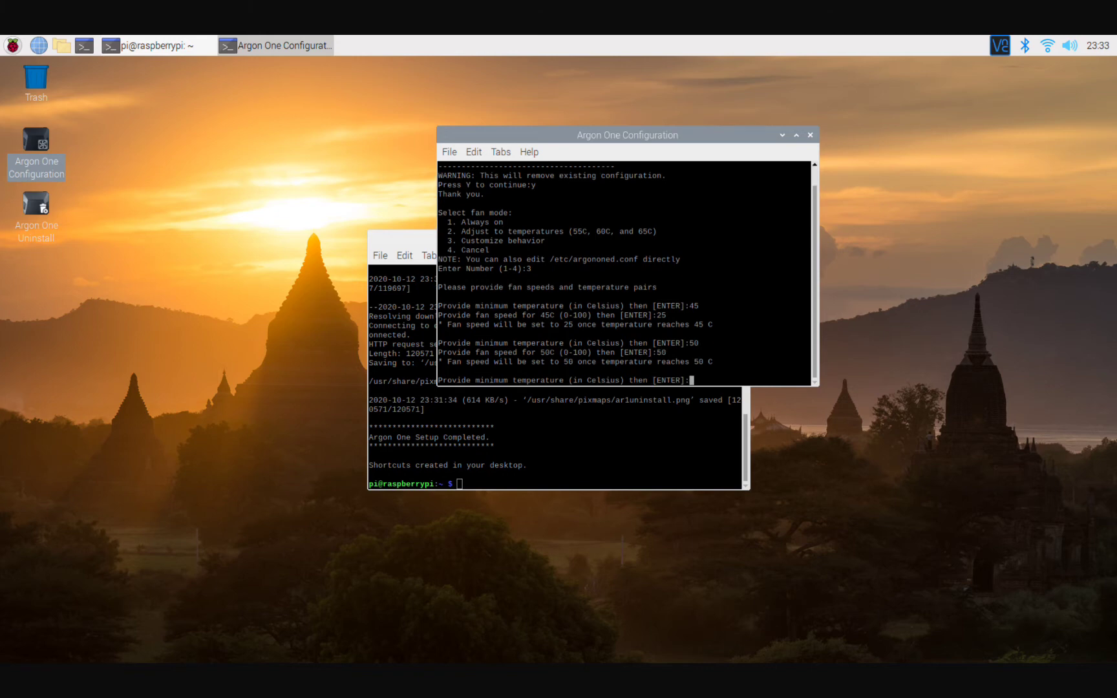
# Enter the last two fan pairs: 75% speed at 55 C and 100% at 60 C.
pyautogui.write('55')
pyautogui.press('Return')
pyautogui.write('75')
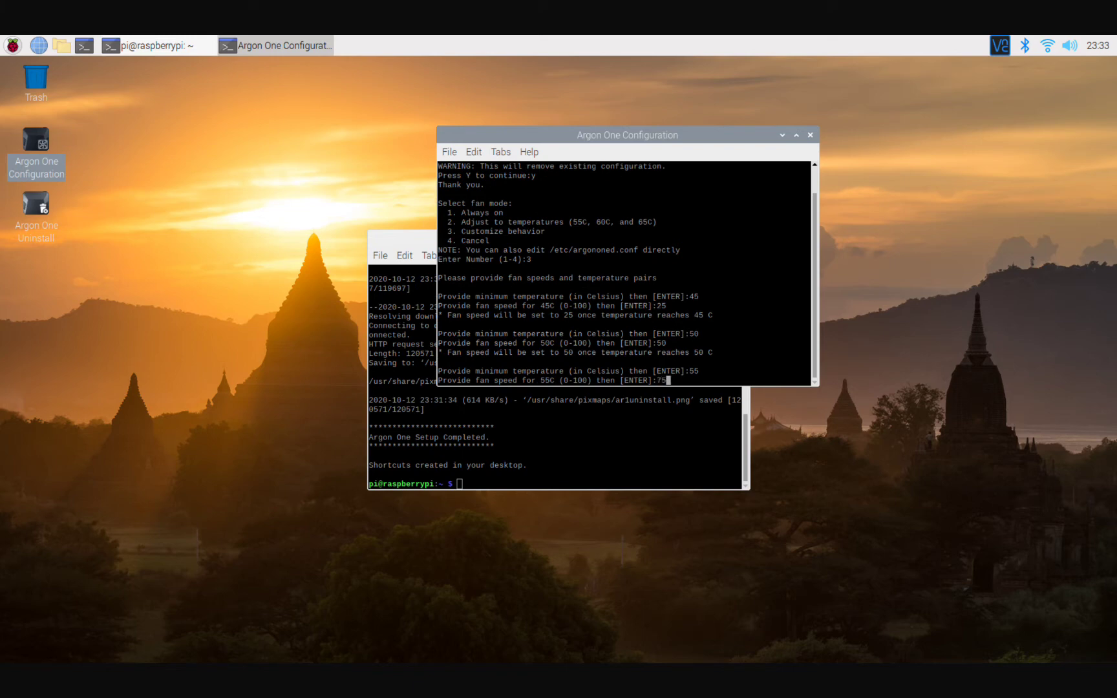
pyautogui.press('Return')
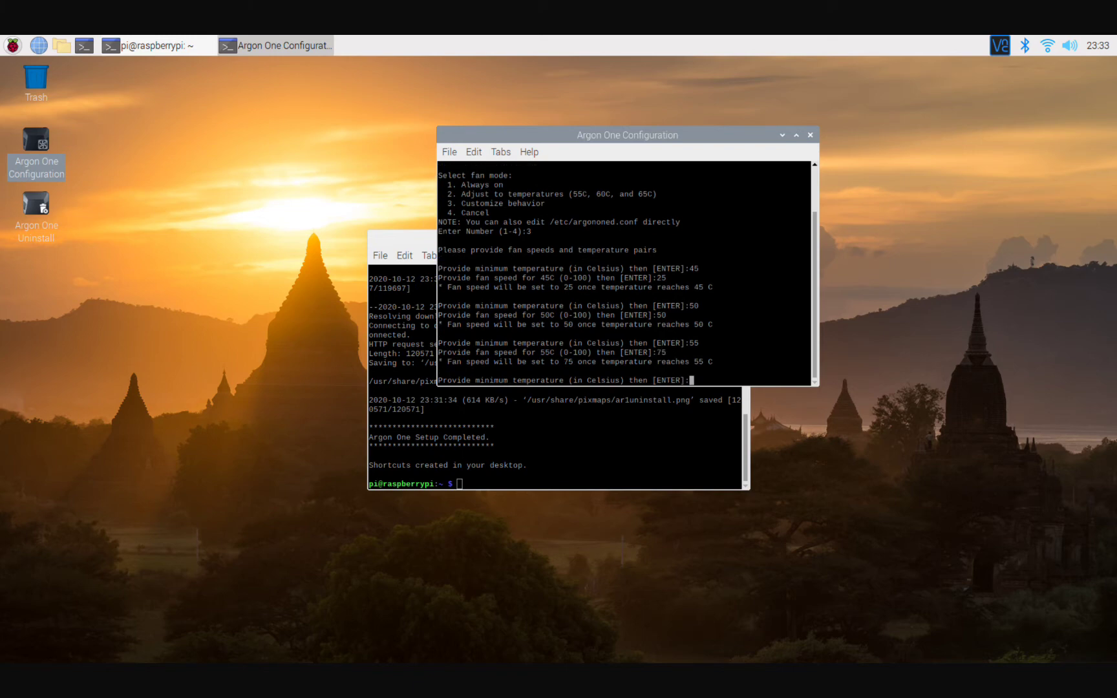
pyautogui.write('60')
pyautogui.press('Return')
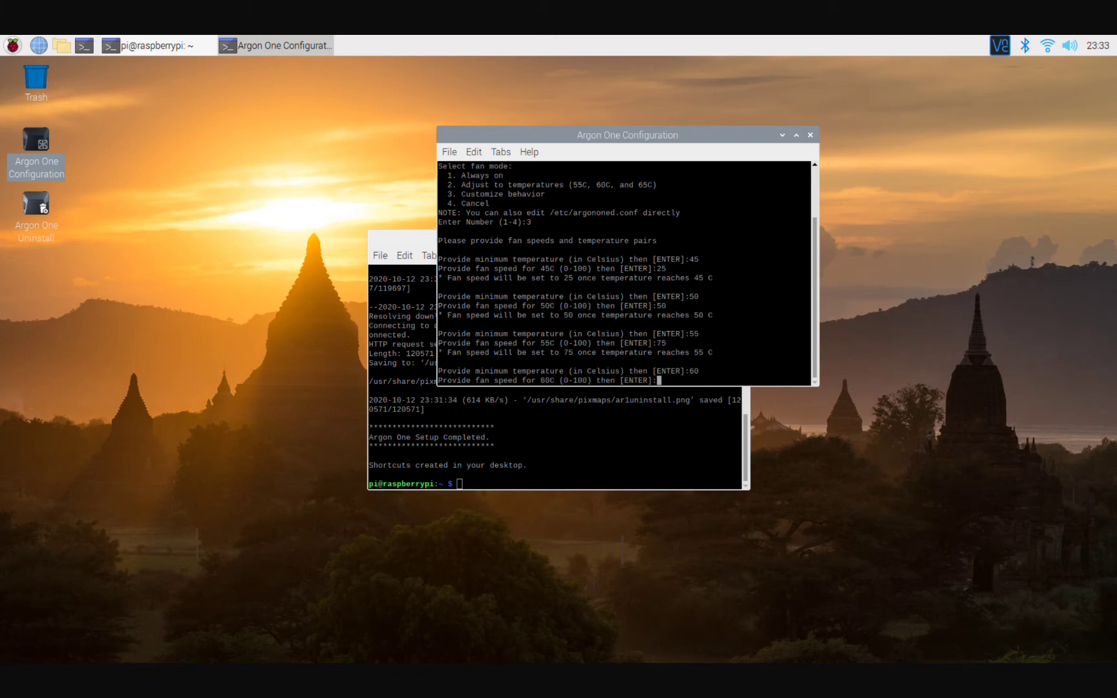
pyautogui.write('100')
pyautogui.press('Return')
pyautogui.press('Return')
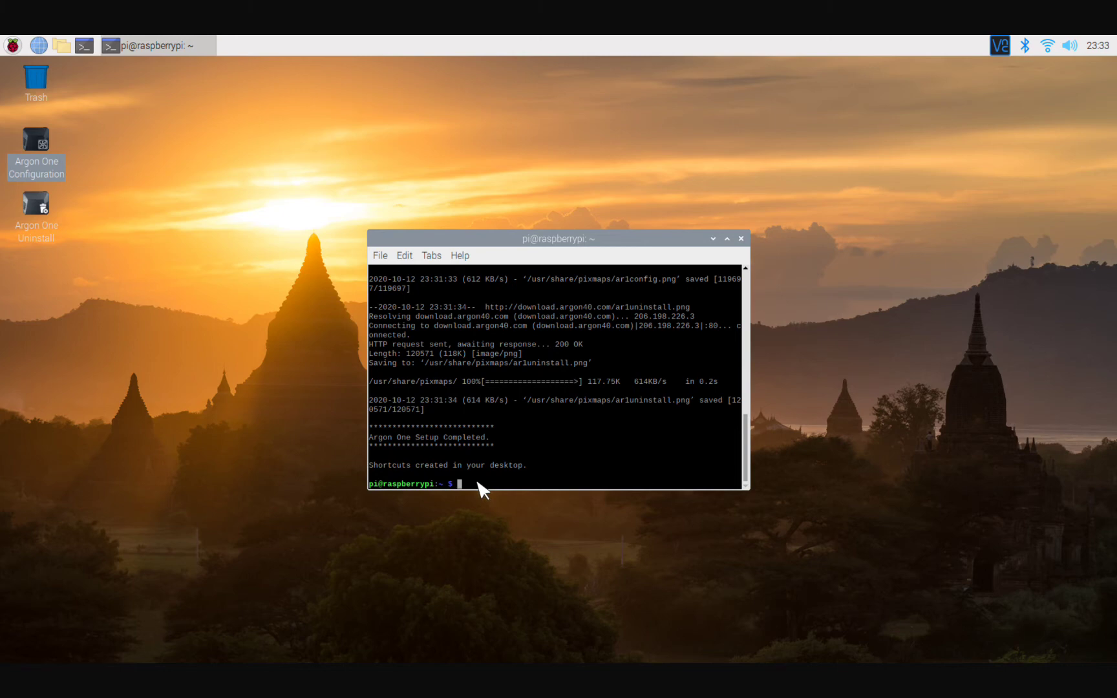
pyautogui.write('curl -s https://install.zerotier.com | sudo ba')
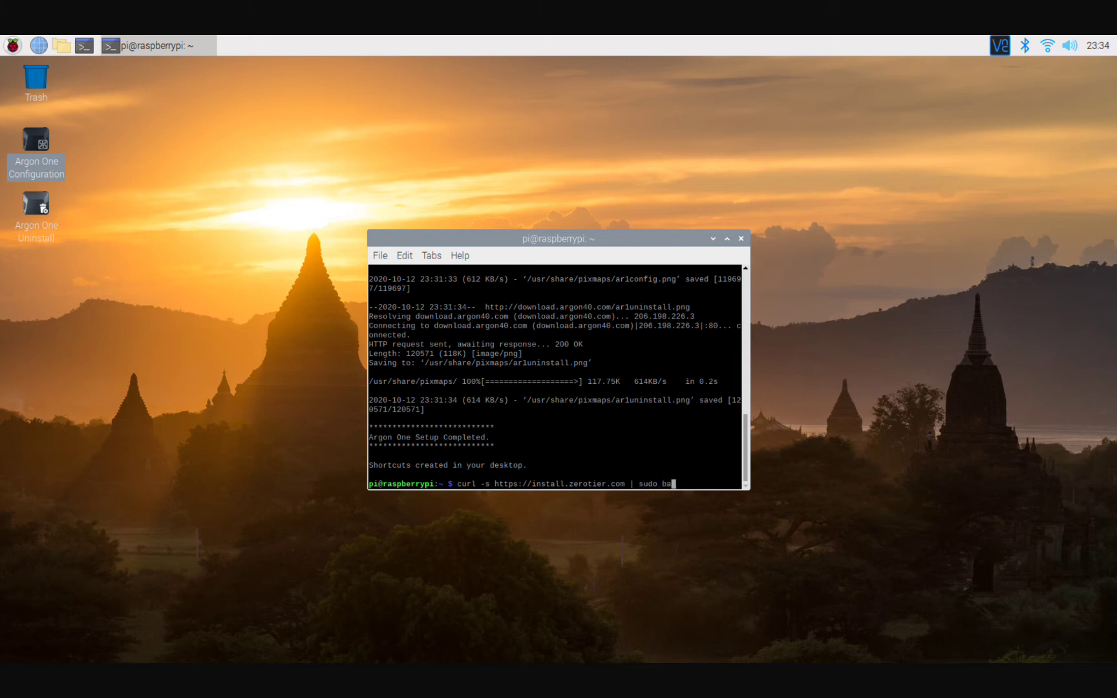
pyautogui.write('sh')
pyautogui.press('Return')
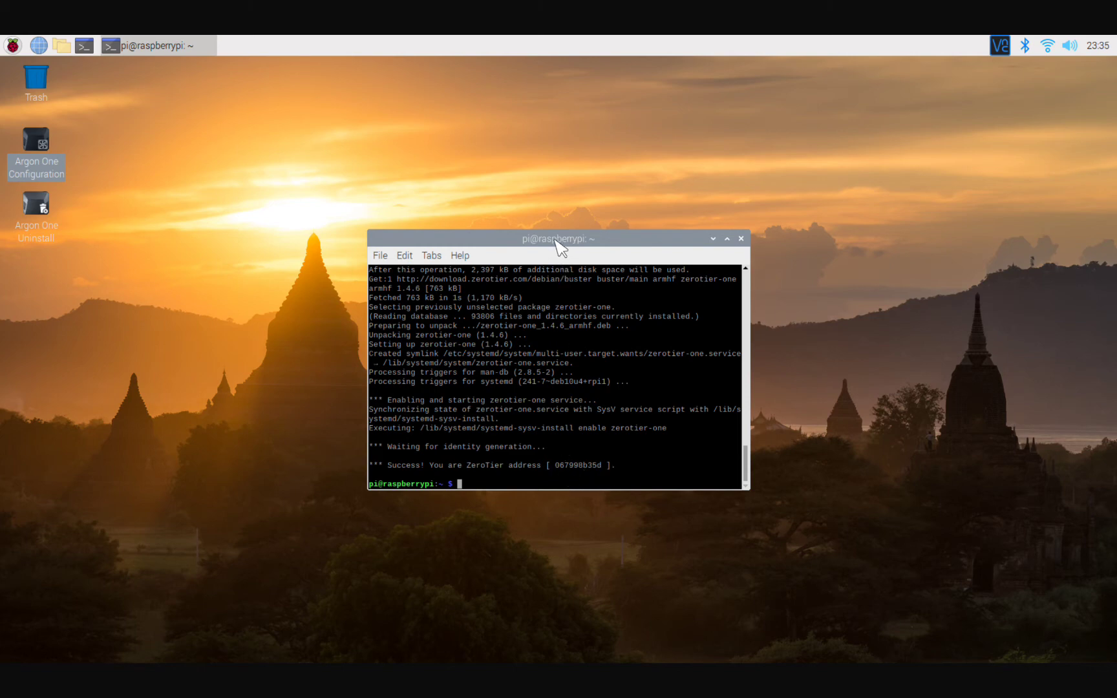
pyautogui.moveTo(557, 242); pyautogui.dragTo(534, 381)
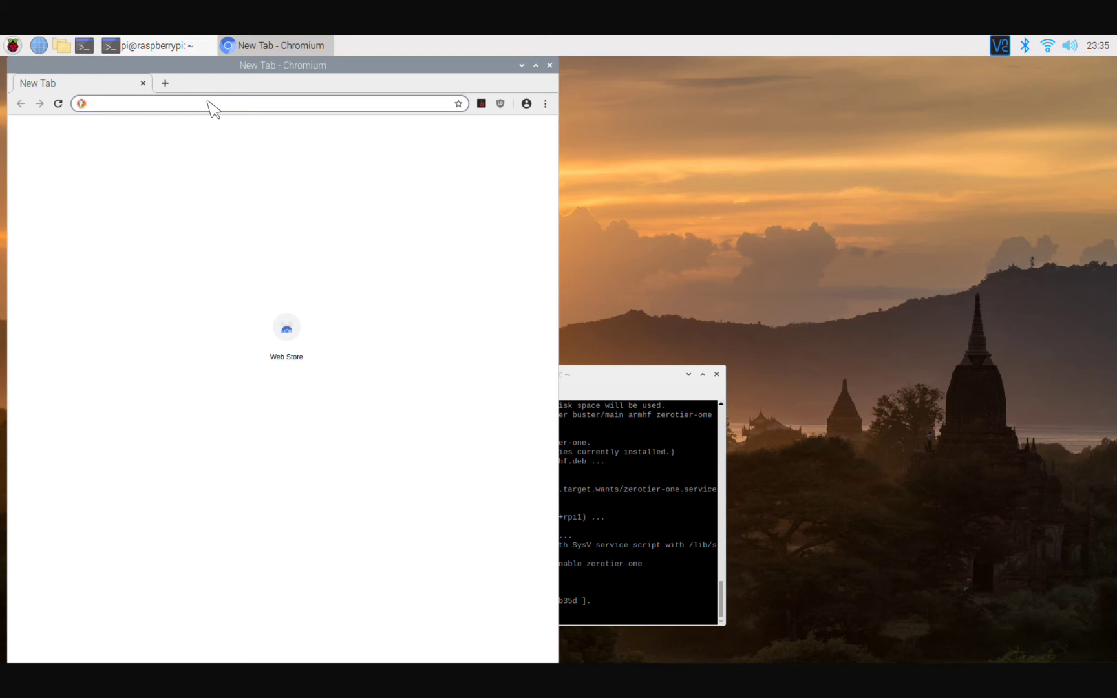
# Search the web for 'zerotier central', open the ZeroTier Central result, and reload the page.
pyautogui.write('zerotie')
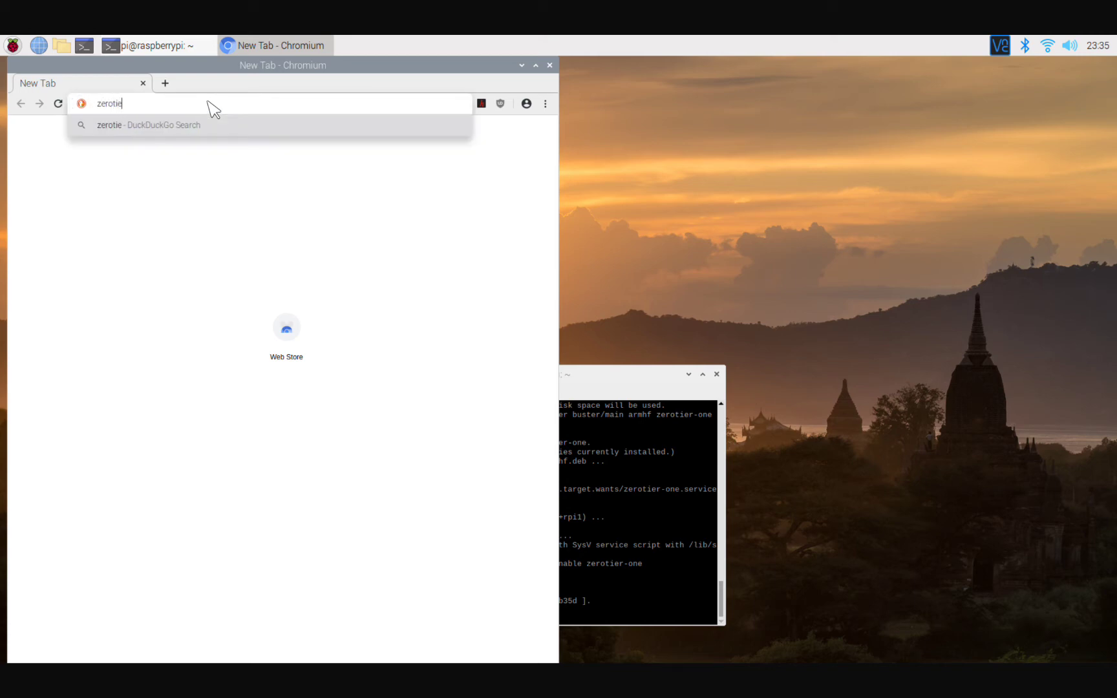
pyautogui.write('r entral')
pyautogui.press('BackSpace')
pyautogui.press('BackSpace')
pyautogui.press('BackSpace')
pyautogui.press('BackSpace')
pyautogui.press('BackSpace')
pyautogui.press('BackSpace')
pyautogui.write('central')
pyautogui.press('Return')
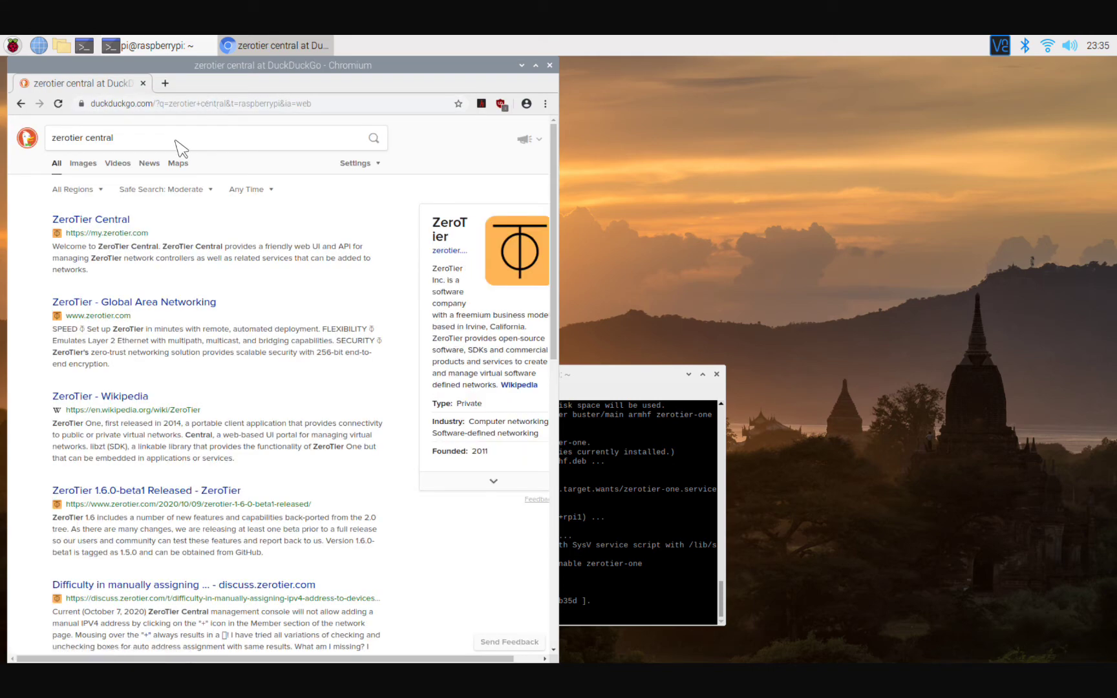
pyautogui.click(99, 223)
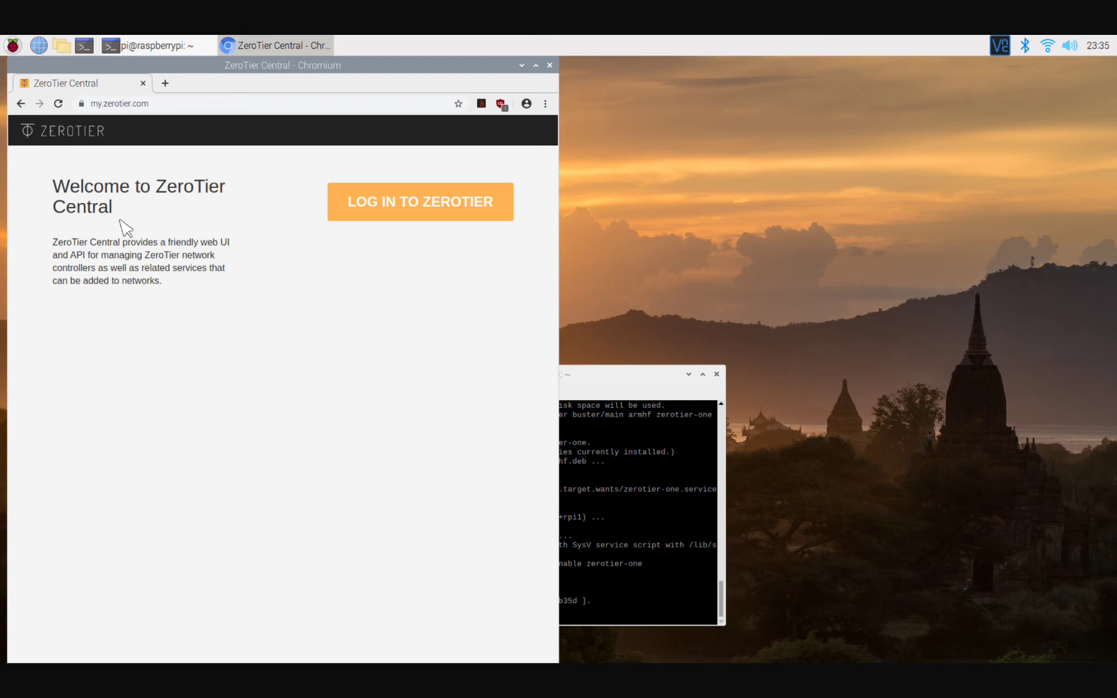
pyautogui.click(60, 135)
# In a new tab, search 'zerotier account' and open the ZeroTier Global Area Networking site.
pyautogui.click(166, 84)
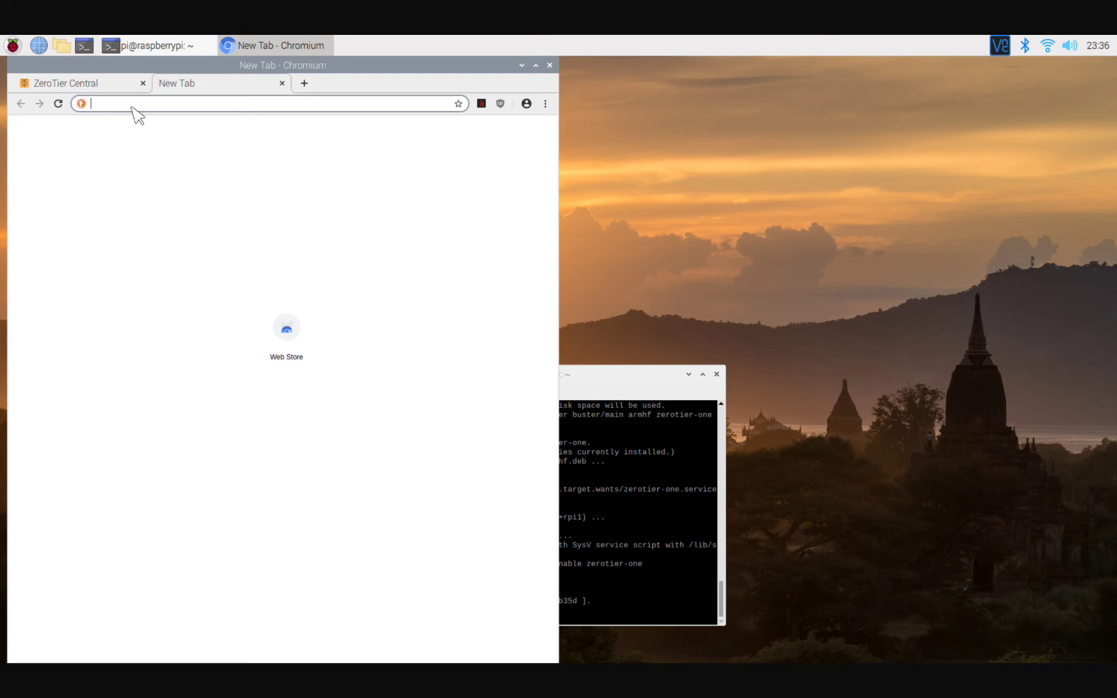
pyautogui.write('zerotier')
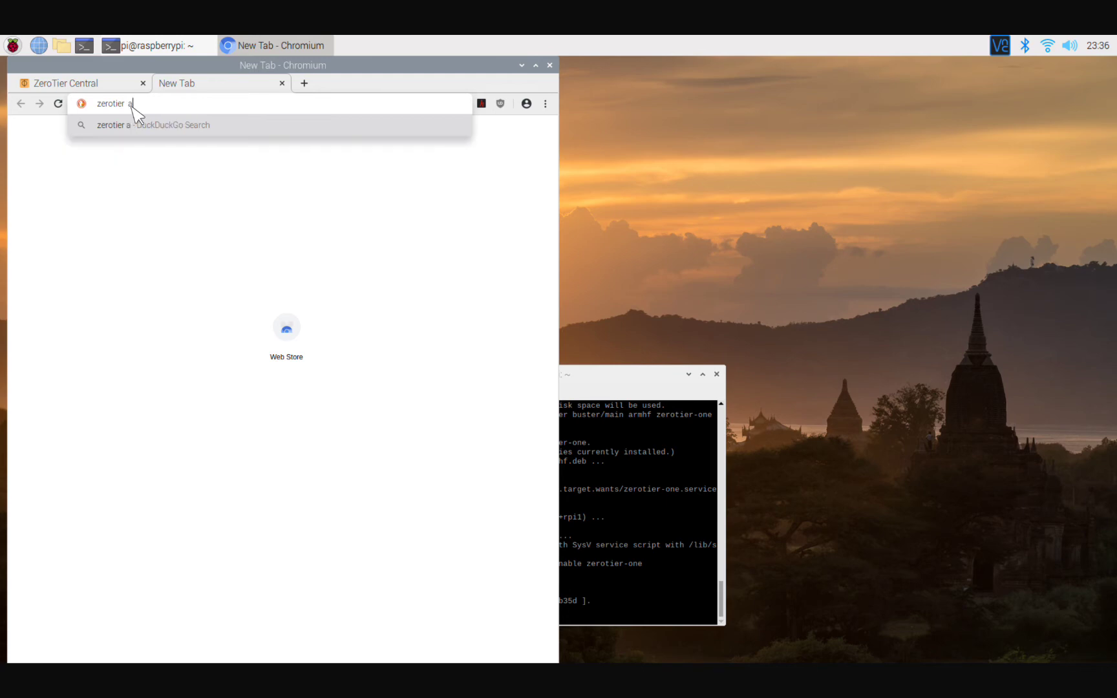
pyautogui.write(' account')
pyautogui.press('Return')
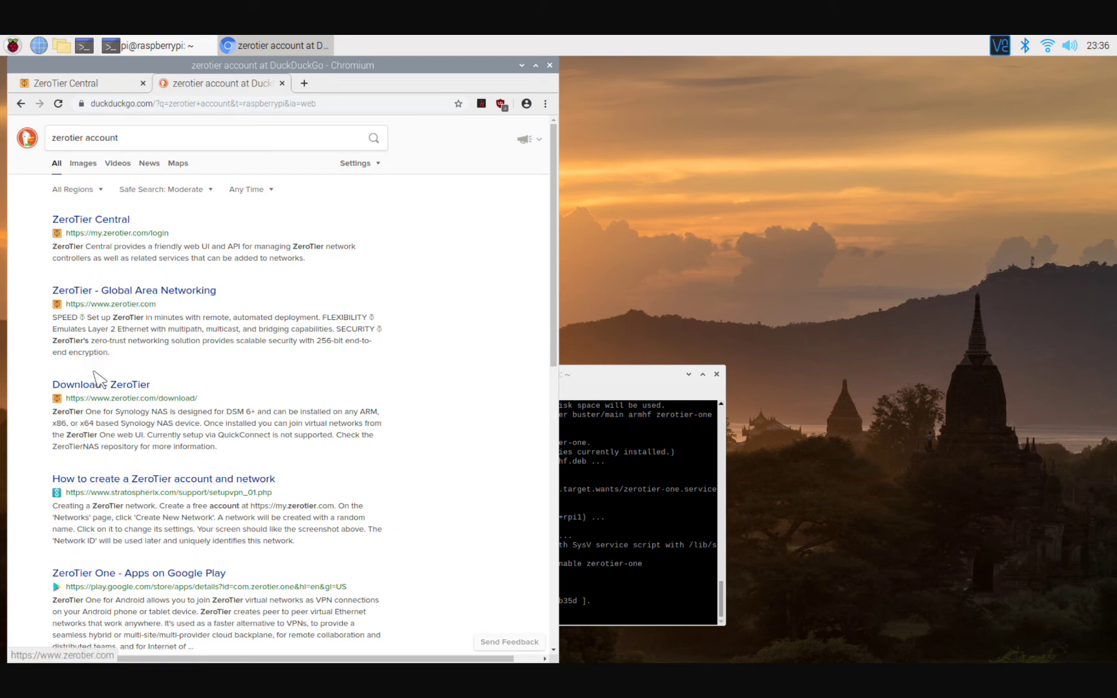
pyautogui.click(104, 290)
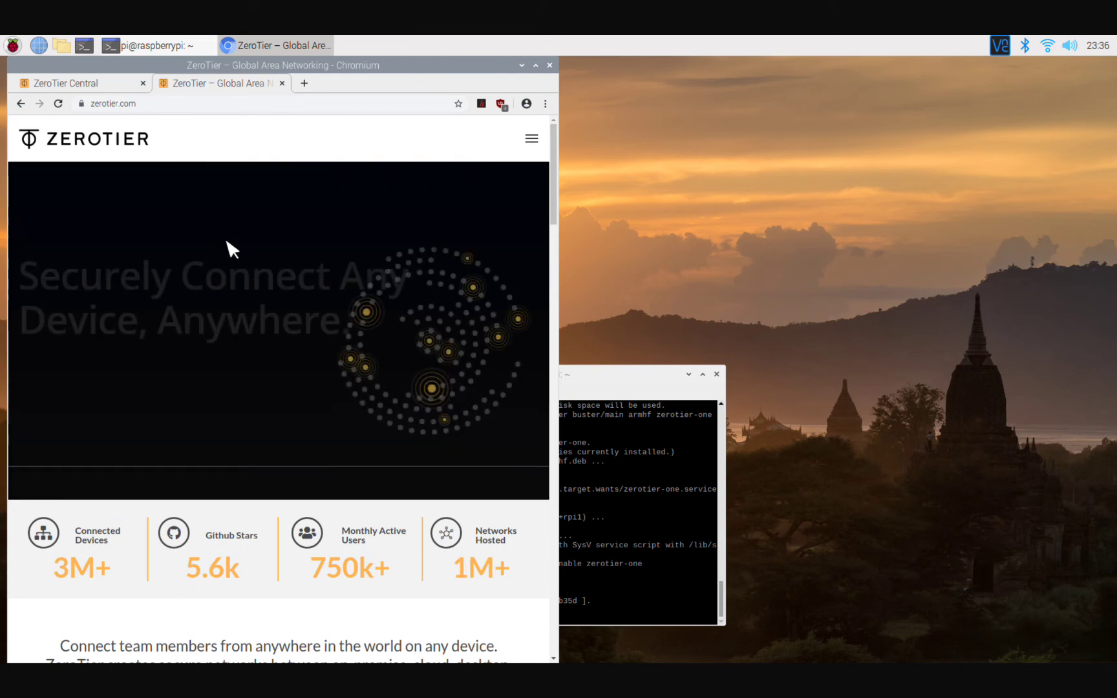
# Scroll to the zerotier.com footer and follow its sign-up link.
pyautogui.click(532, 140)
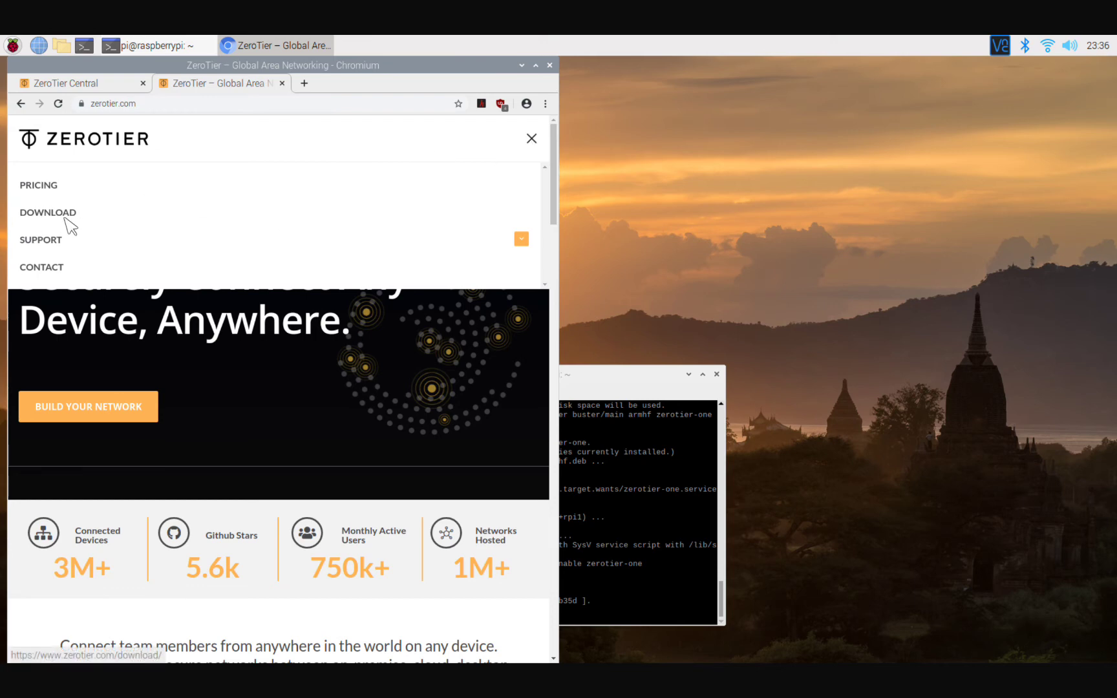
pyautogui.click(532, 138)
pyautogui.scroll(-12, 398, 275)
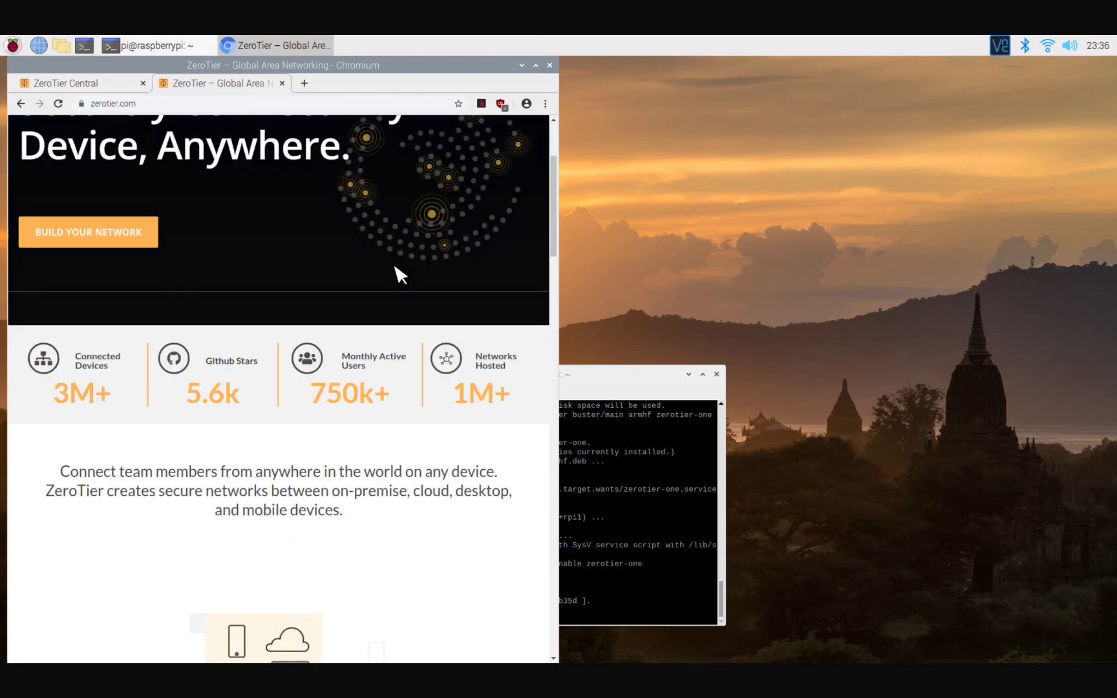
pyautogui.scroll(-10, 399, 275)
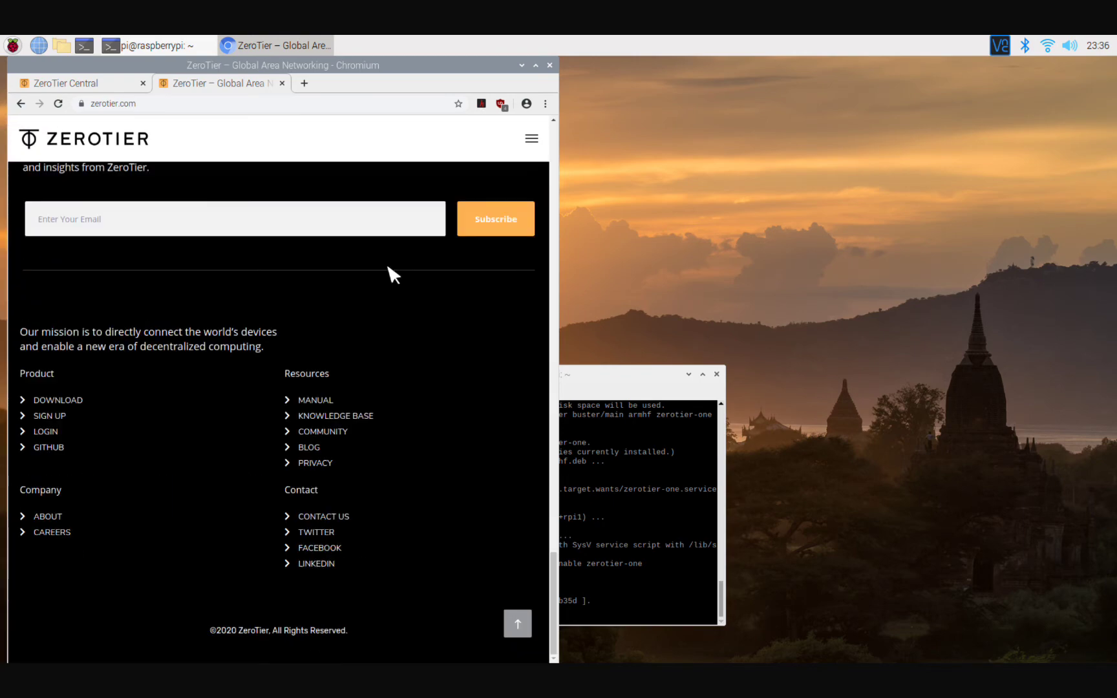
pyautogui.click(40, 415)
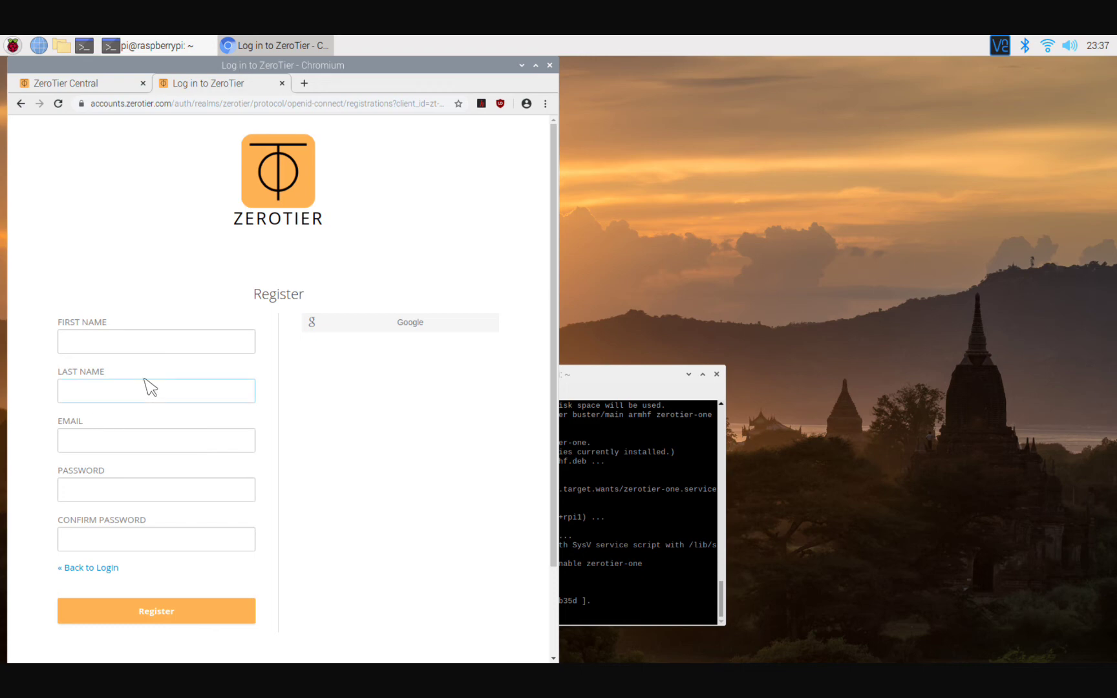
# Leave the registration form and start logging in from the ZeroTier Central tab.
pyautogui.click(129, 396)
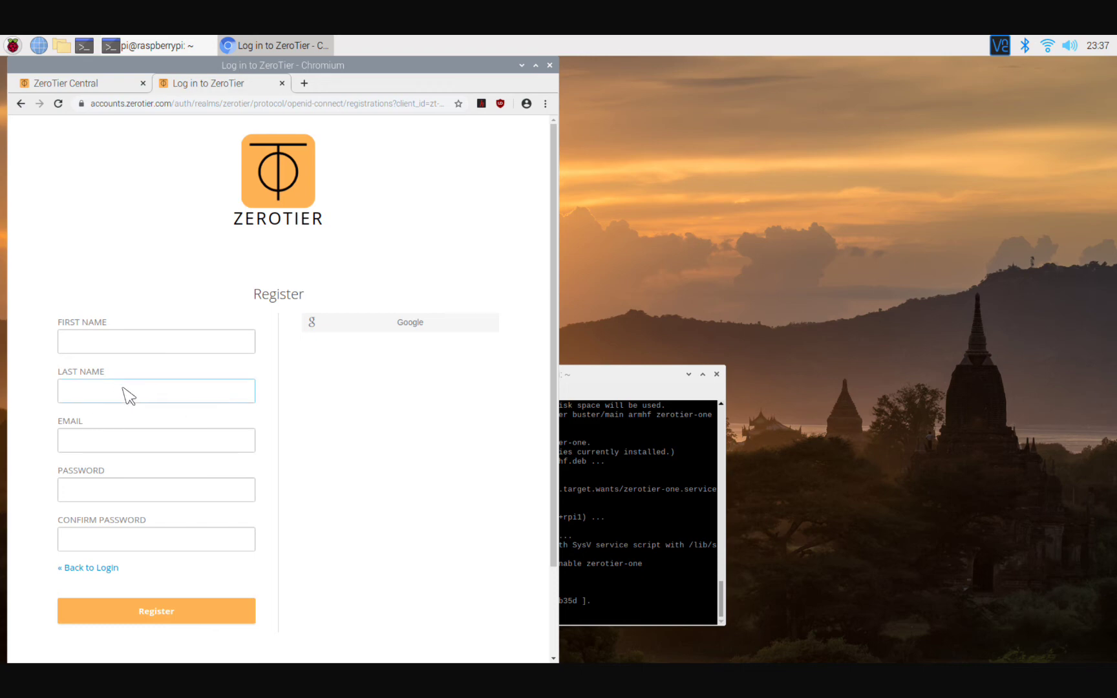
pyautogui.click(119, 351)
pyautogui.click(135, 311)
pyautogui.click(90, 84)
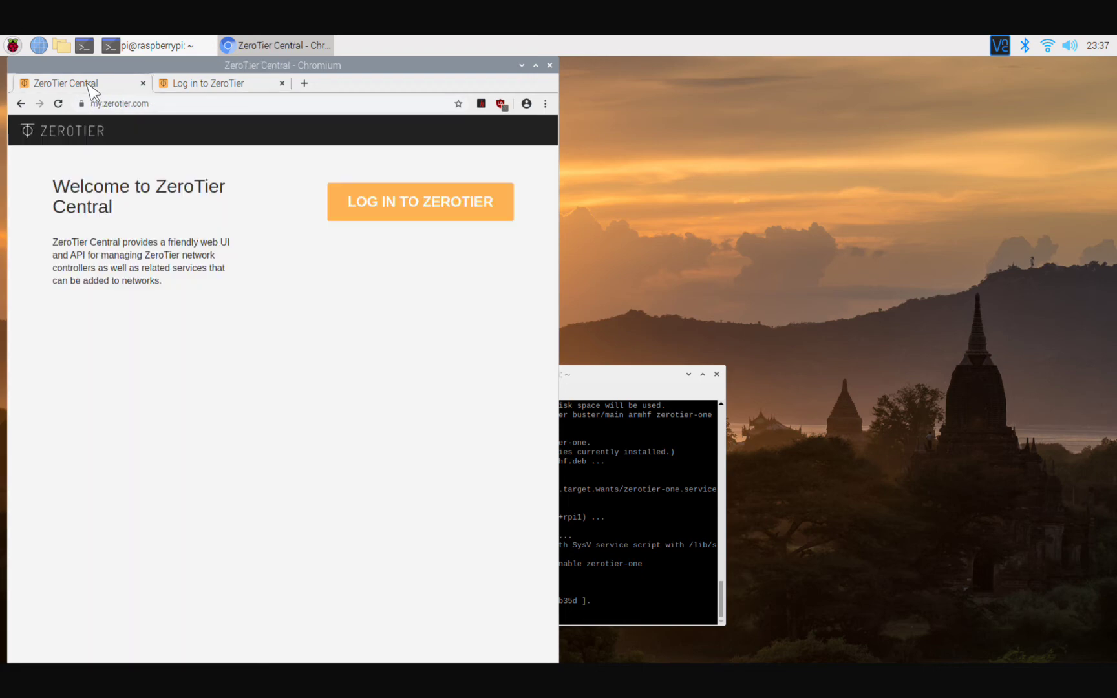
pyautogui.click(408, 201)
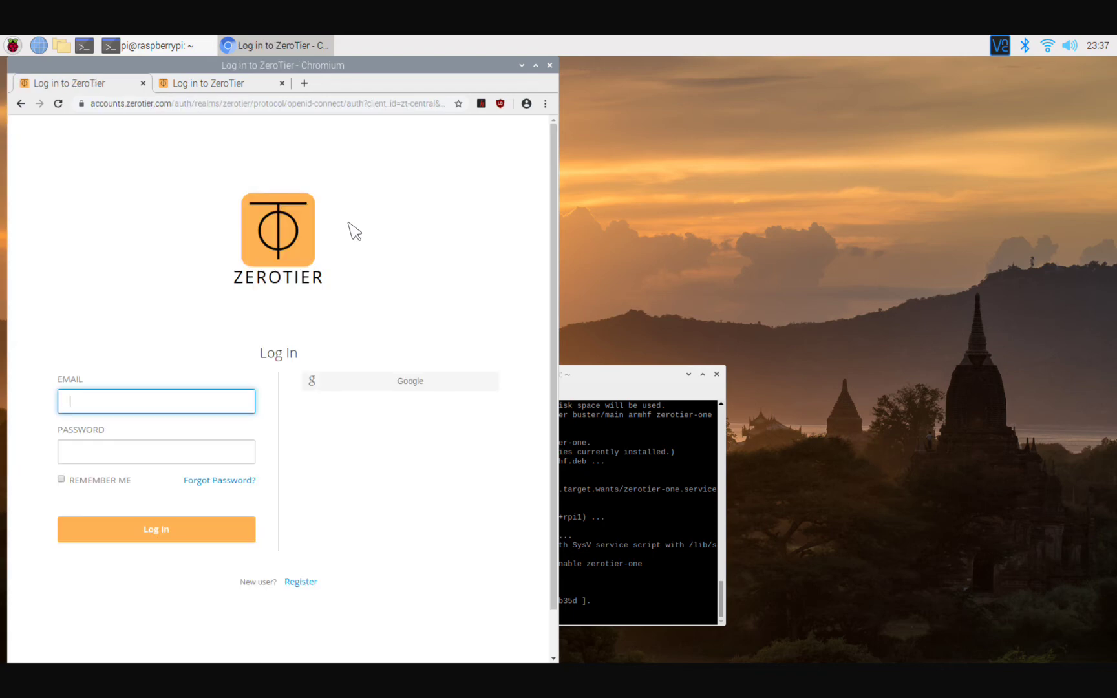
# Enter the account e-mail address and password and submit the login.
pyautogui.press('End')
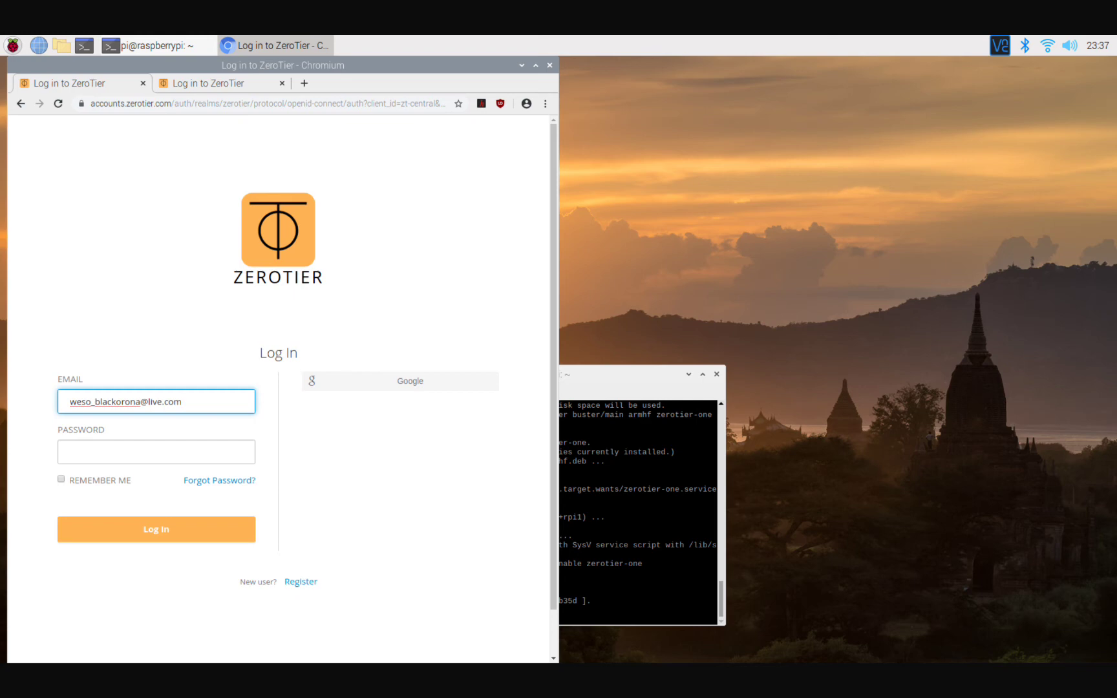
pyautogui.click(172, 452)
pyautogui.write('••')
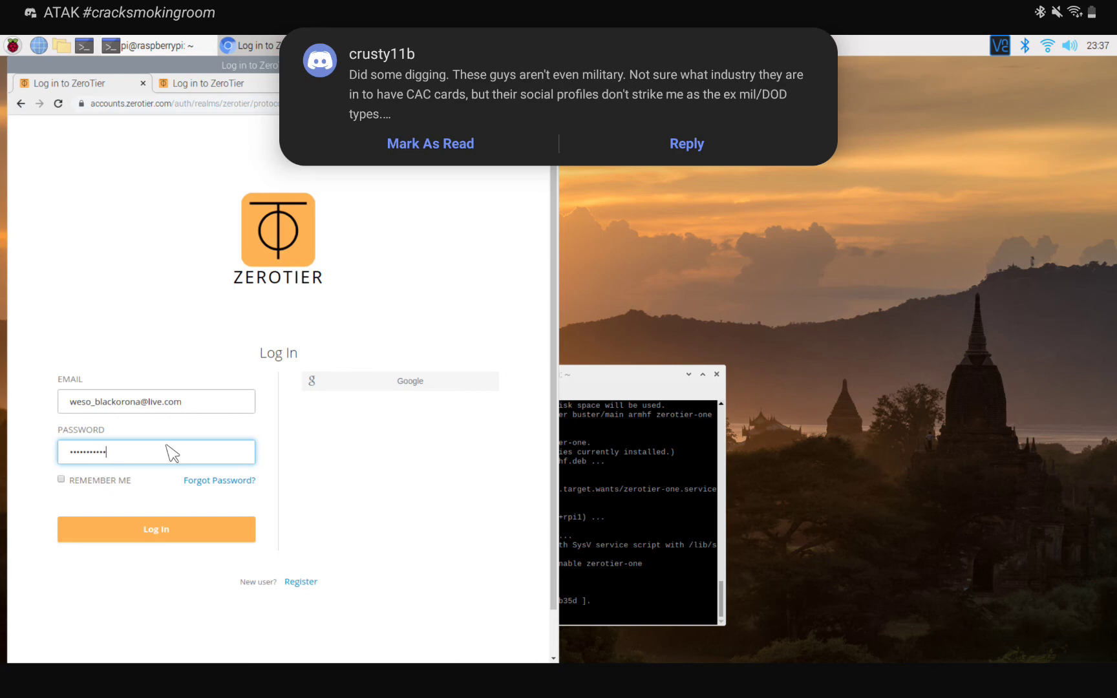
pyautogui.click(161, 532)
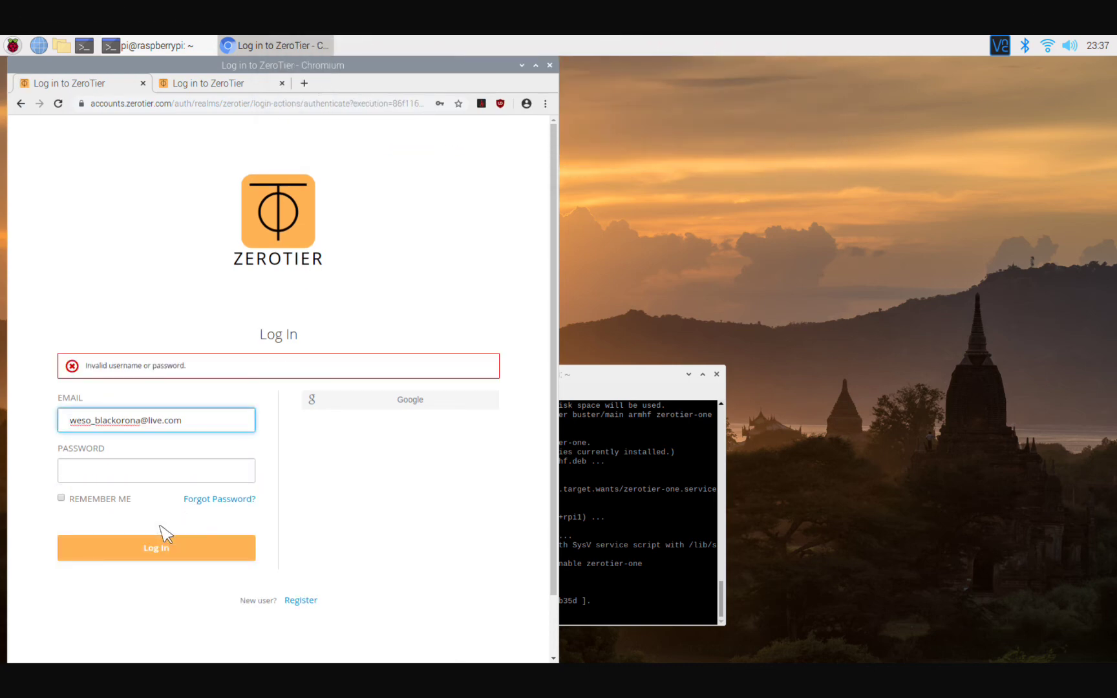
# Fix the typo in the e-mail address and submit the login again.
pyautogui.click(99, 472)
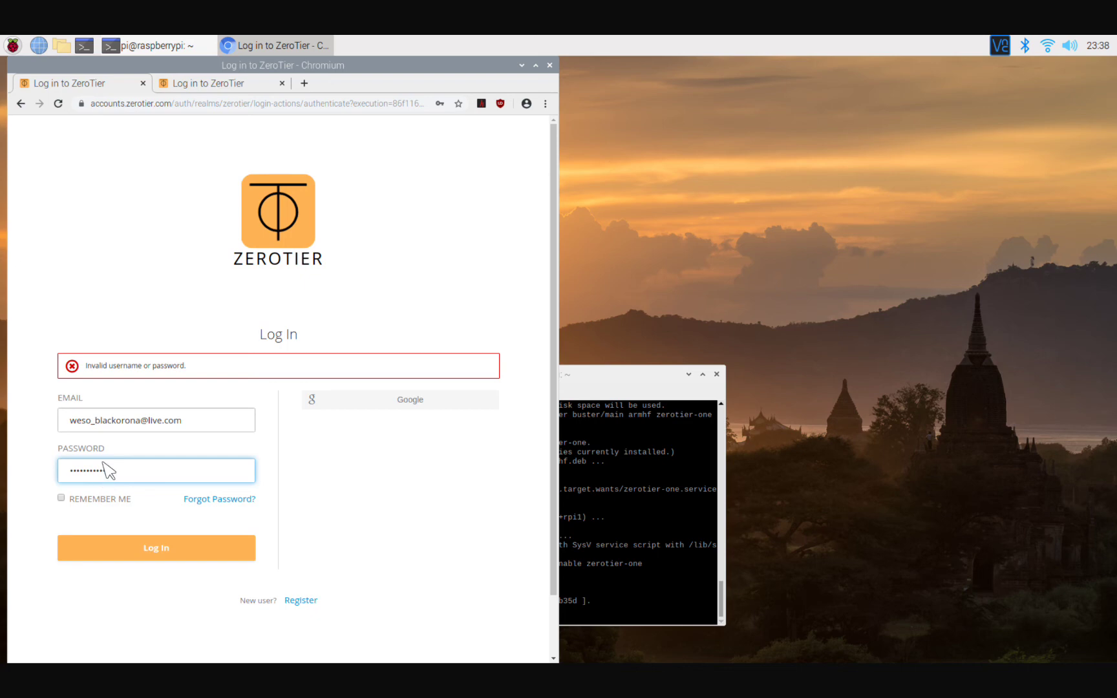
pyautogui.click(117, 419)
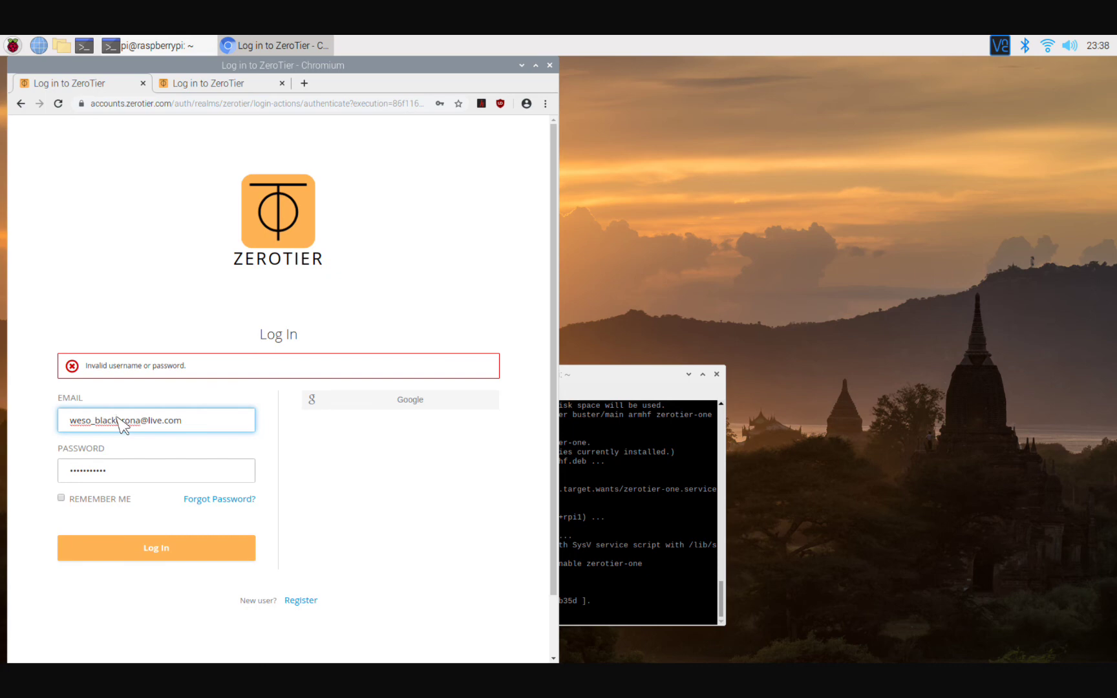
pyautogui.write('r')
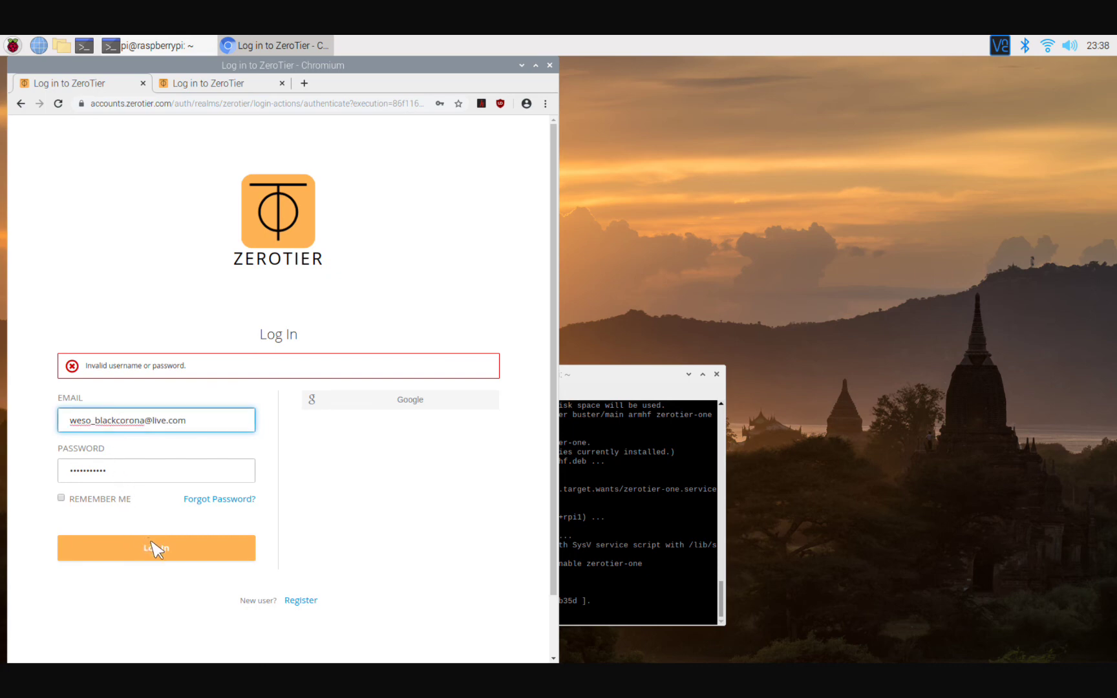
pyautogui.click(156, 549)
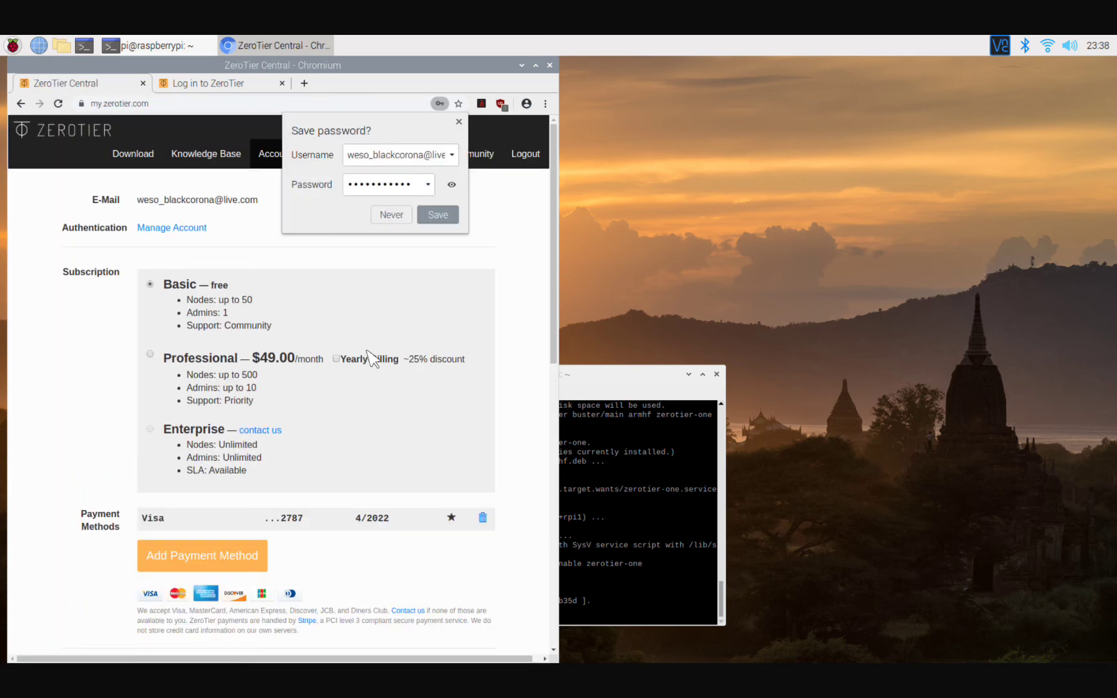
# Dismiss the save-password offer and open the BLACKCORONA network from the Networks list.
pyautogui.click(459, 122)
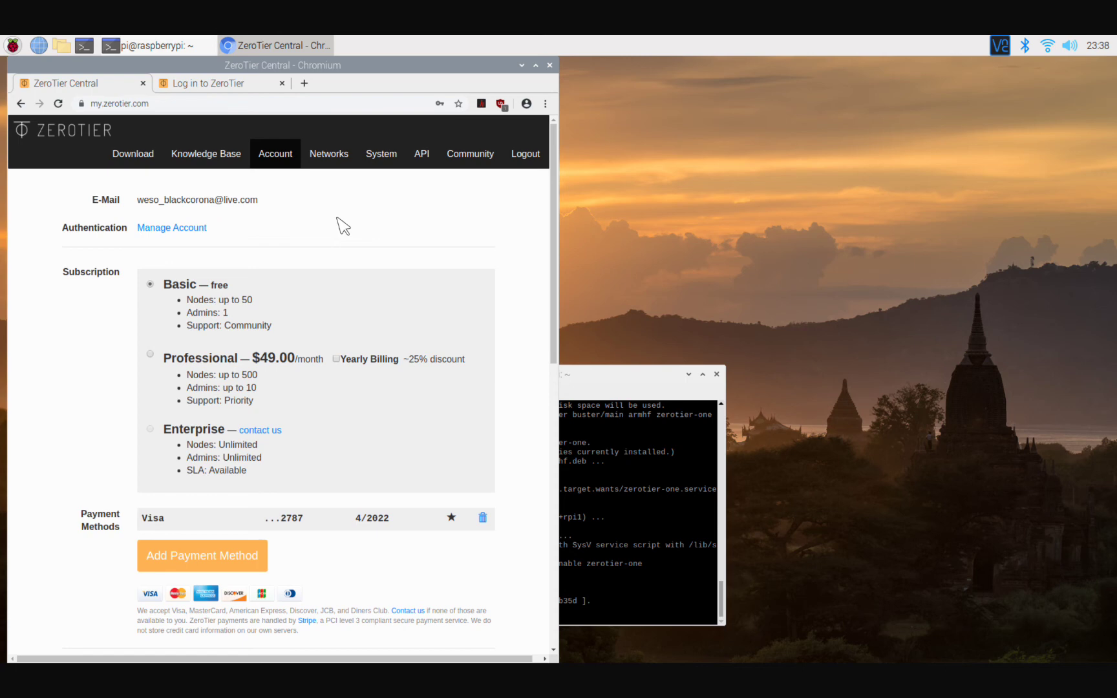
pyautogui.click(325, 157)
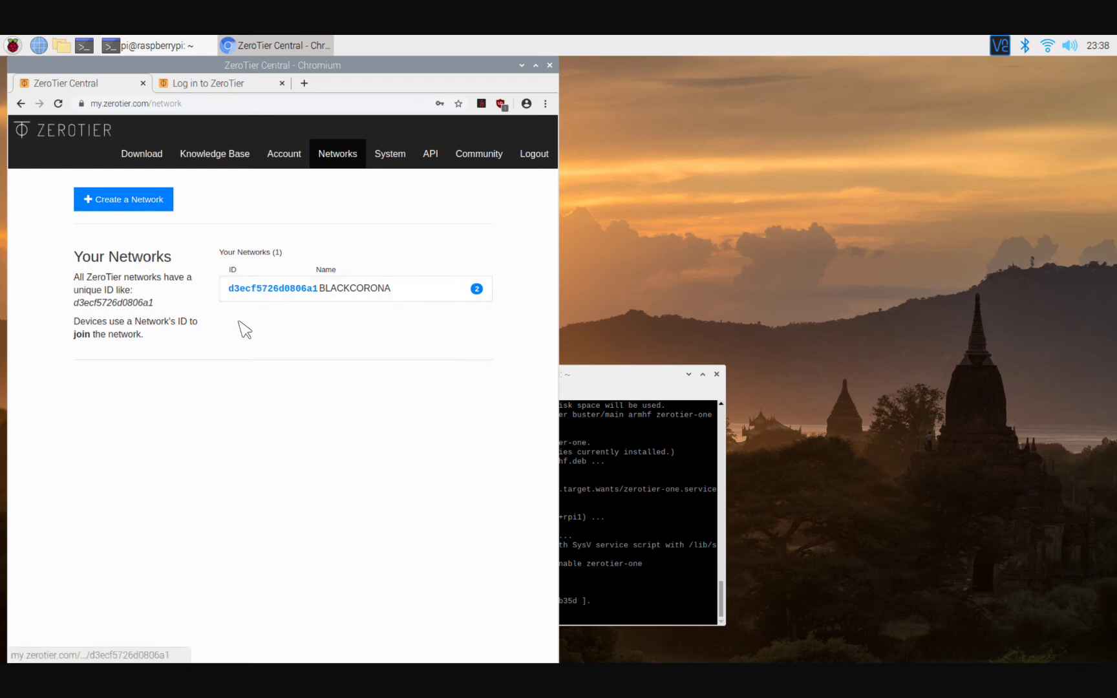
pyautogui.click(254, 288)
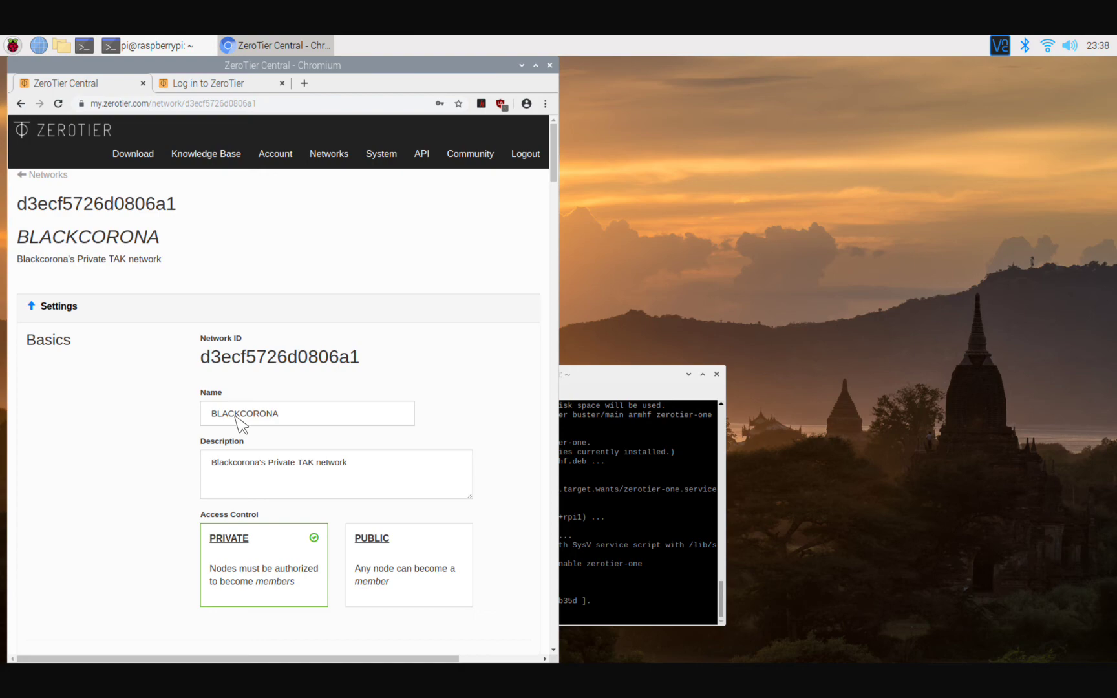
# Scroll through the BLACKCORONA network's settings and its list of member devices.
pyautogui.scroll(-15, 236, 416)
pyautogui.scroll(-20, 241, 424)
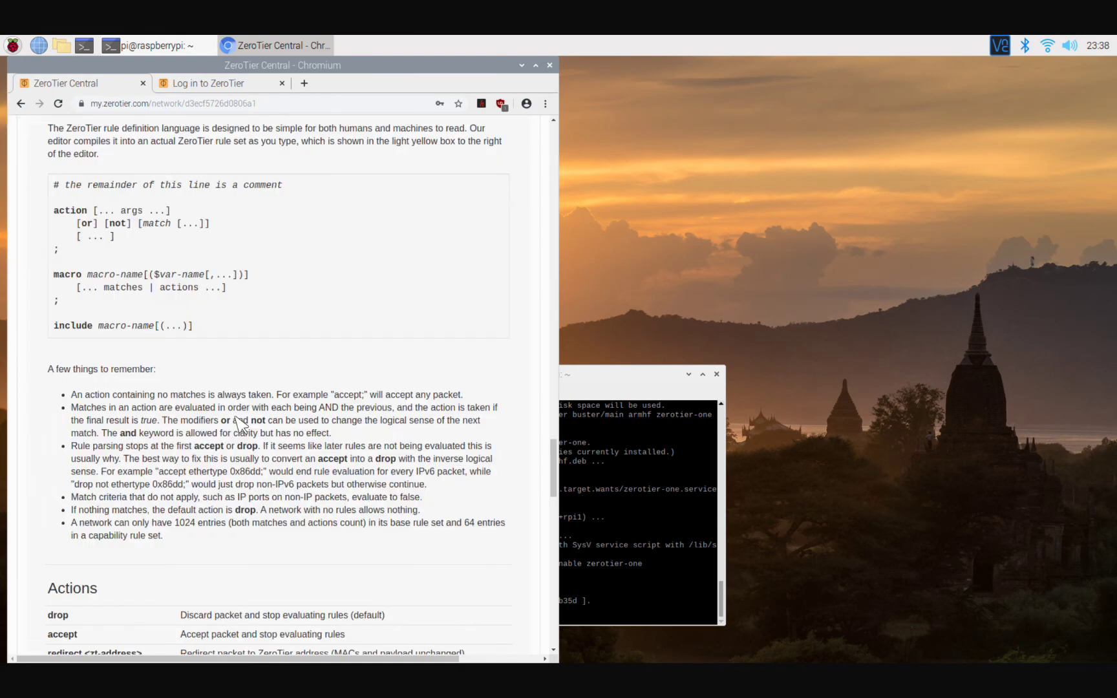
pyautogui.scroll(20, 241, 427)
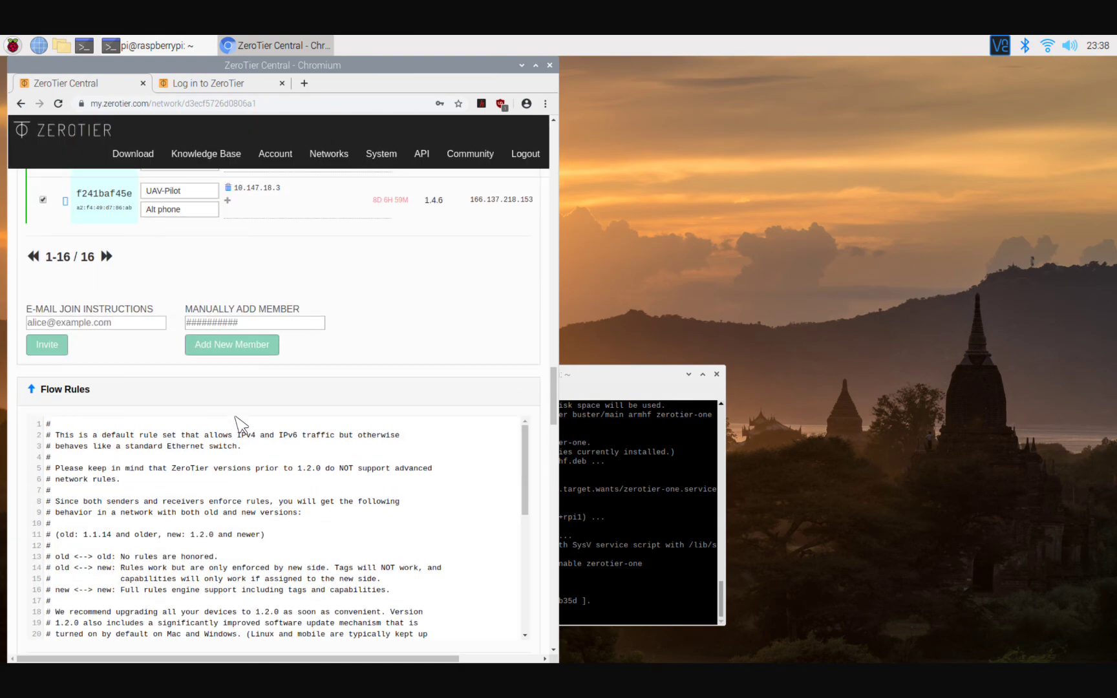
pyautogui.scroll(10, 240, 424)
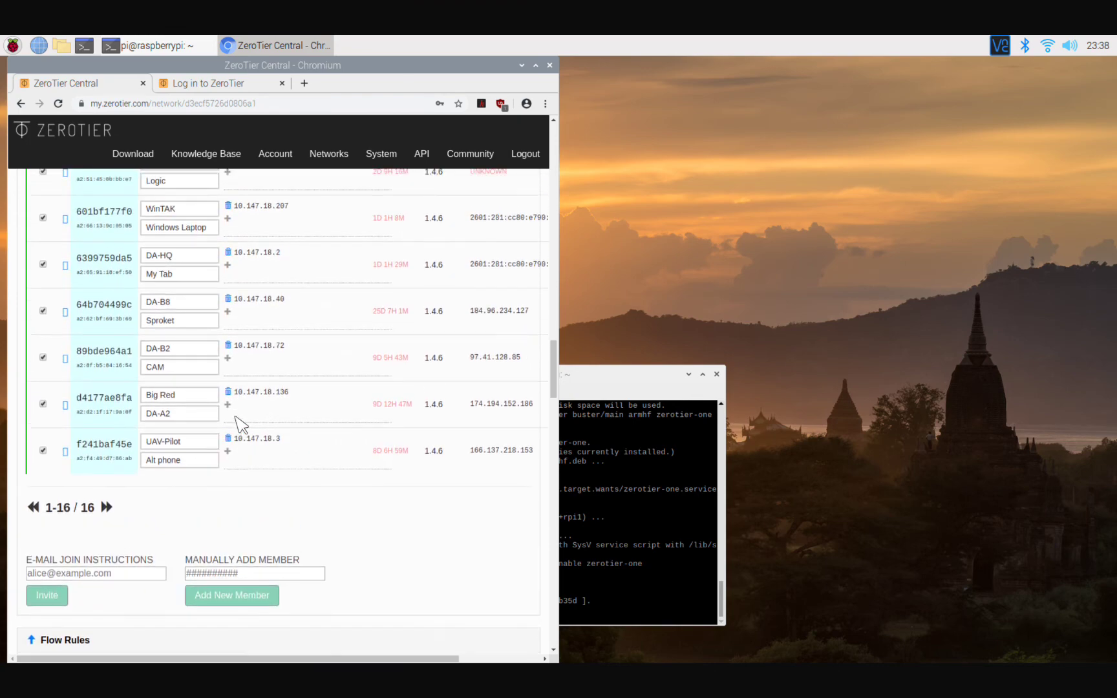
pyautogui.scroll(6, 240, 425)
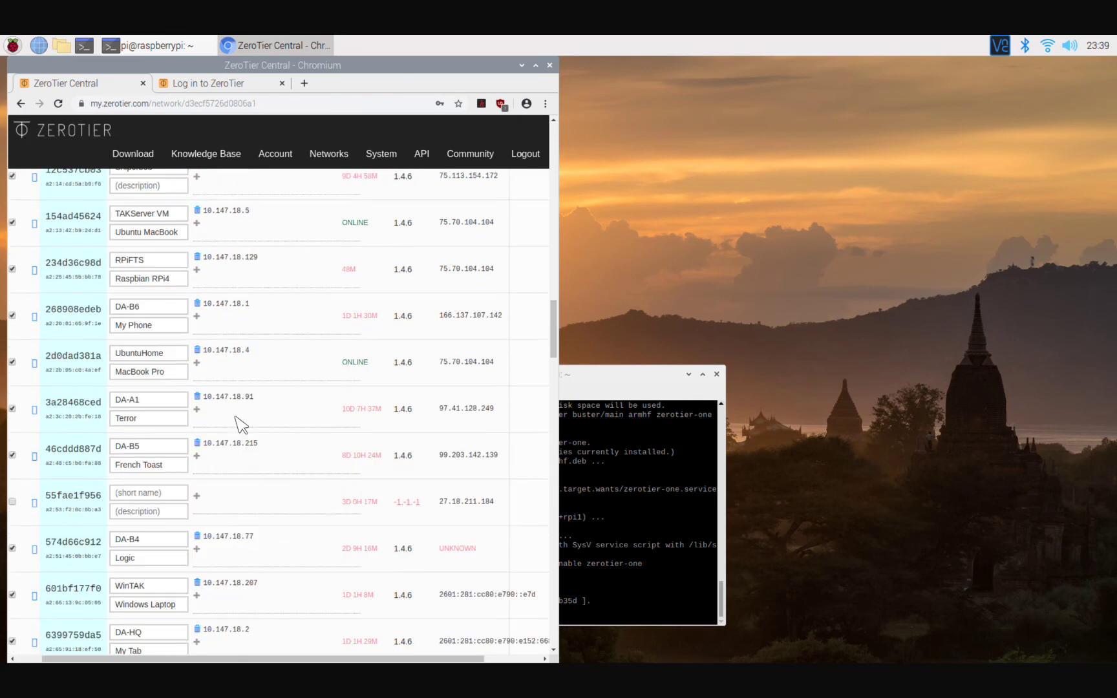
pyautogui.scroll(6, 230, 425)
pyautogui.keyDown('ctrl'); pyautogui.scroll(1, 230, 424); pyautogui.keyUp('ctrl')
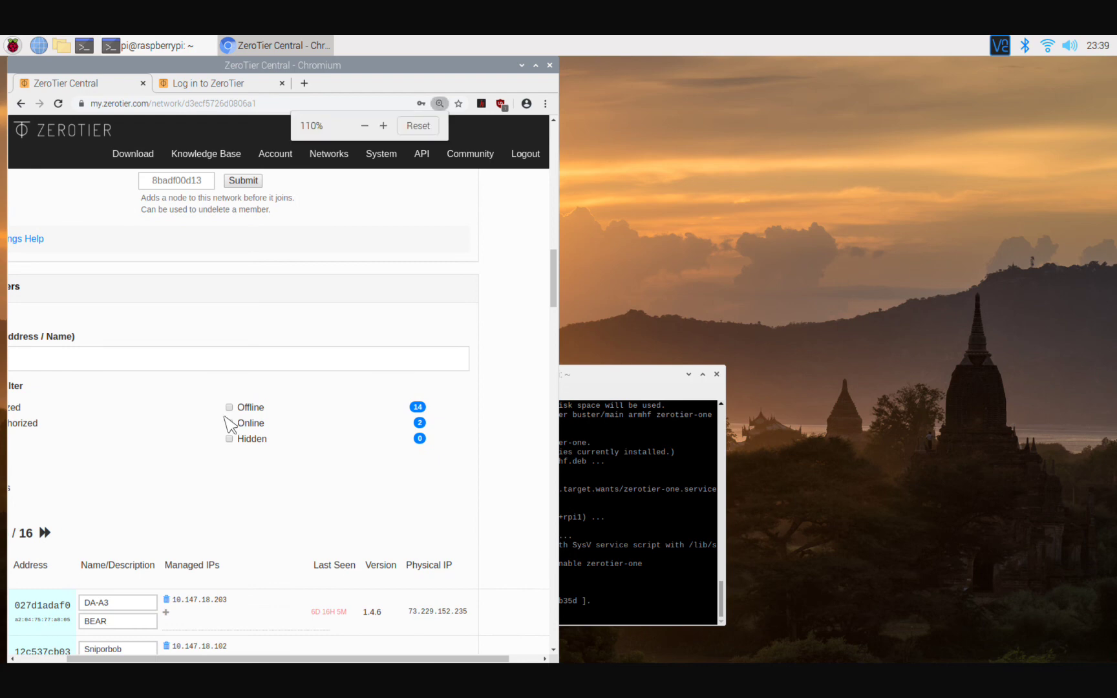
pyautogui.scroll(1, 230, 424)
pyautogui.keyDown('ctrl'); pyautogui.scroll(1, 230, 425); pyautogui.keyUp('ctrl')
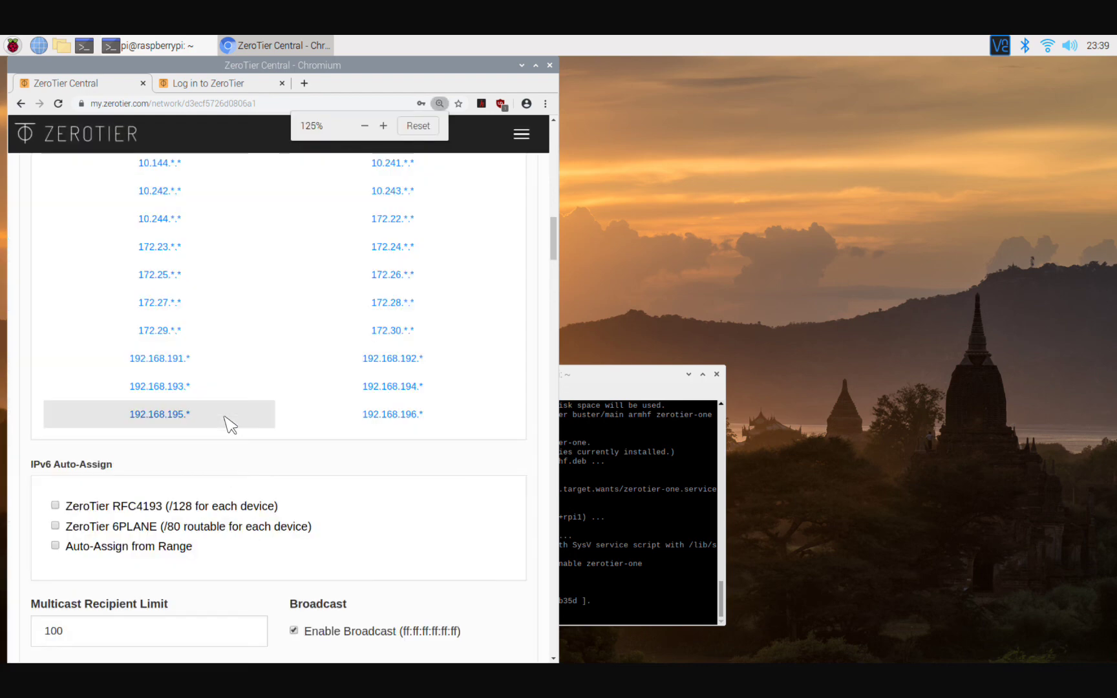
pyautogui.scroll(-10, 230, 424)
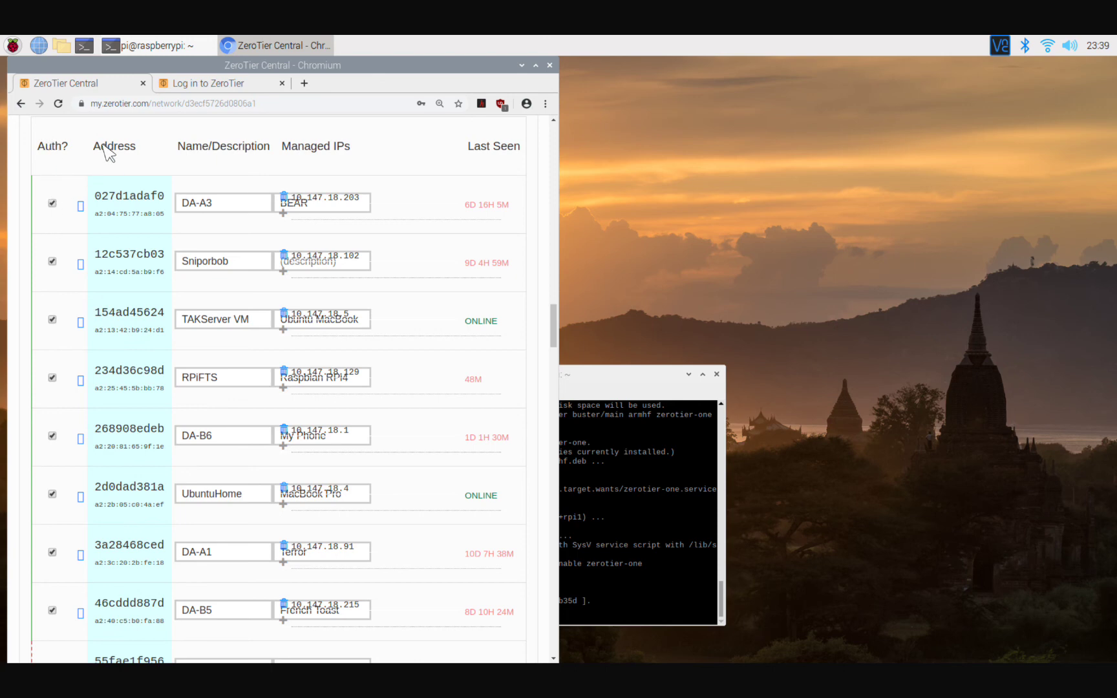
pyautogui.scroll(15, 104, 153)
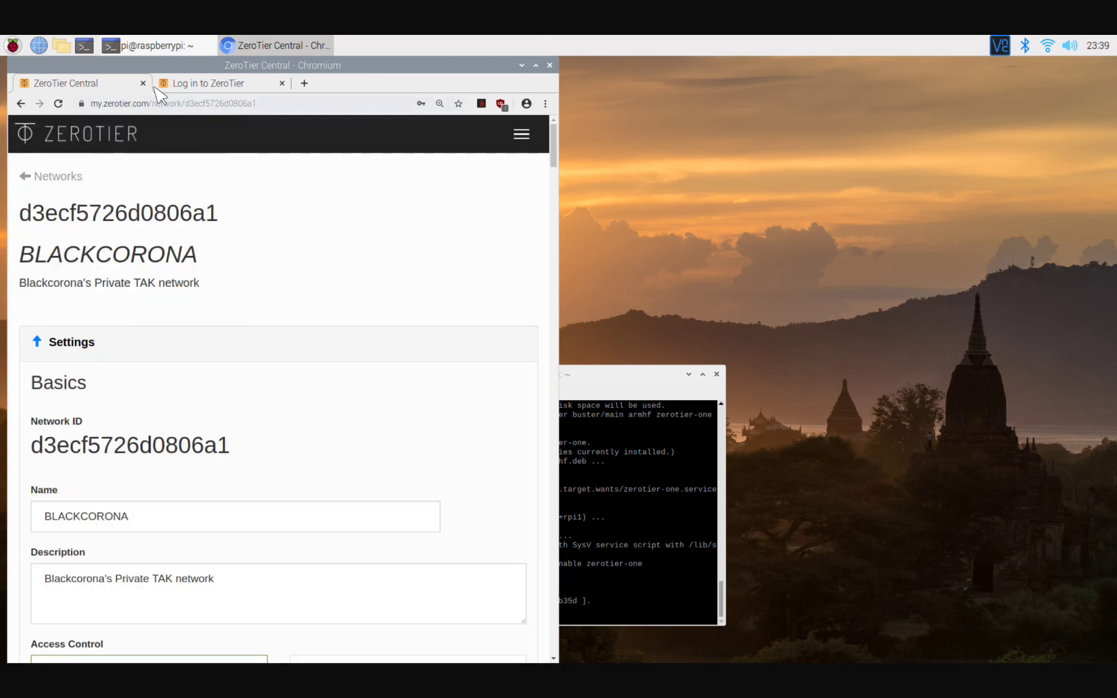
# Minimize Chromium and run 'sudo systemctl enable zerotier-one' in the terminal.
pyautogui.click(522, 65)
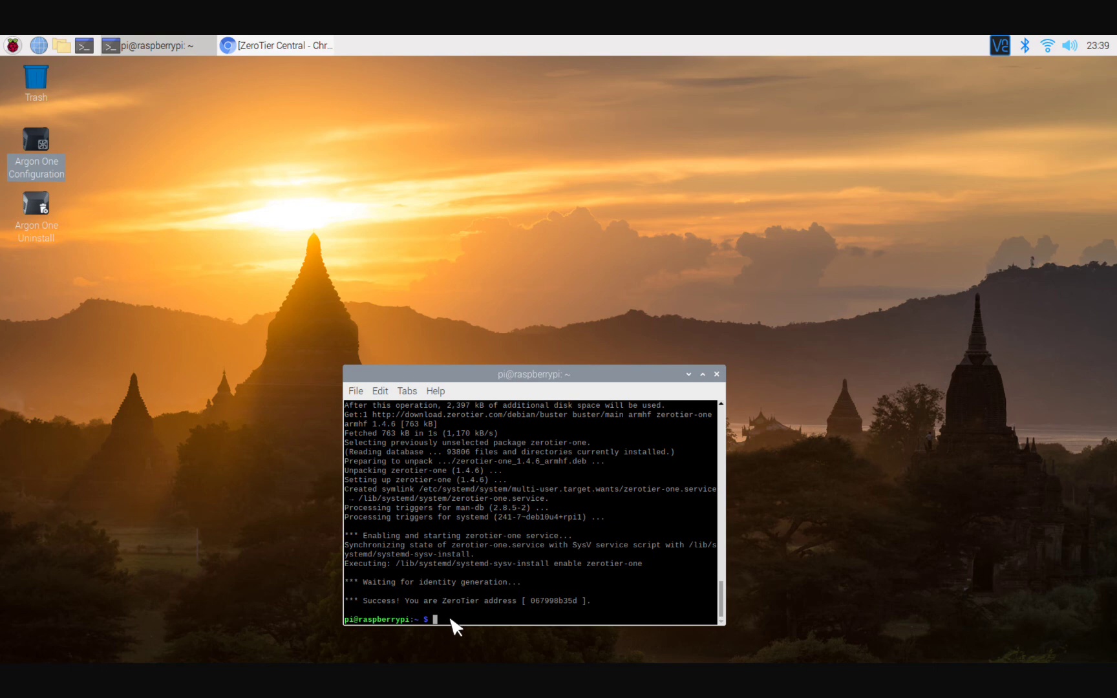
pyautogui.write('sudo systemctl enable zerotier-one')
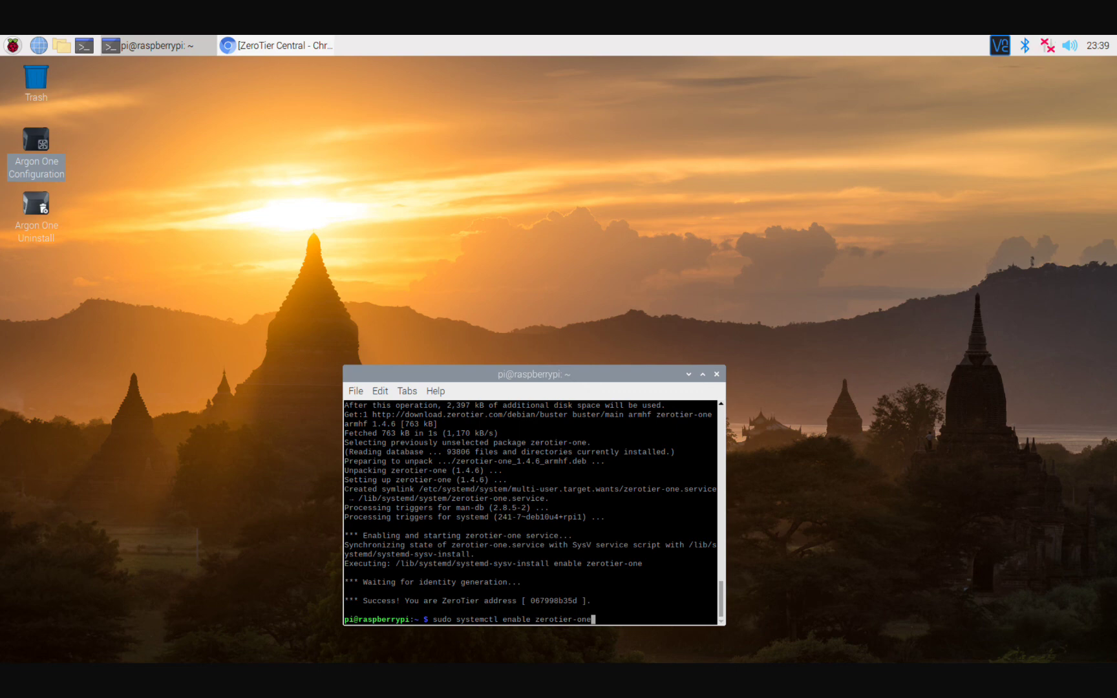
pyautogui.press('Return')
pyautogui.press('Return')
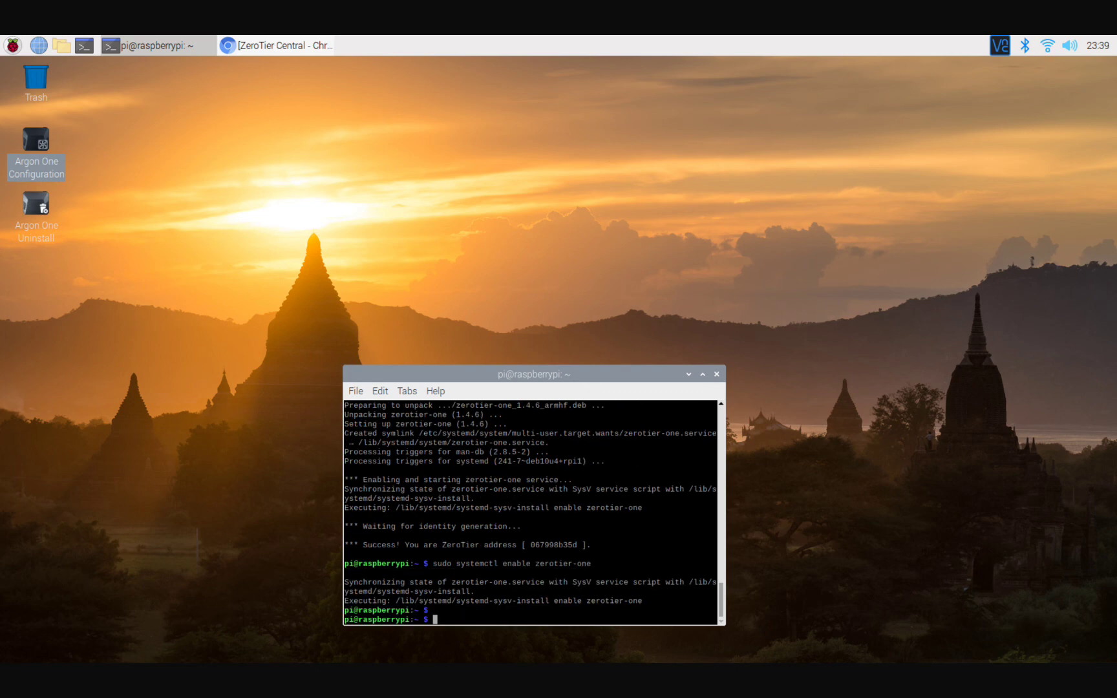
# Type 'sudo zerotier-cli join' at the prompt.
pyautogui.write('sudo zerotier-clie')
pyautogui.press('BackSpace')
pyautogui.write('join')
pyautogui.click(271, 46)
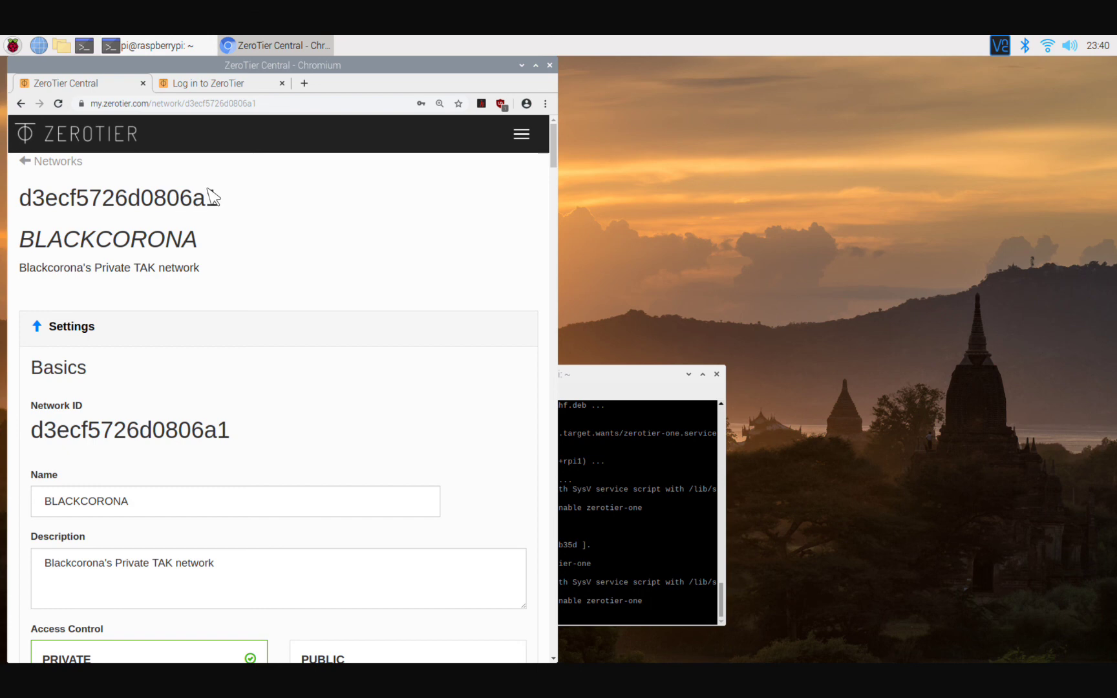
pyautogui.click(523, 65)
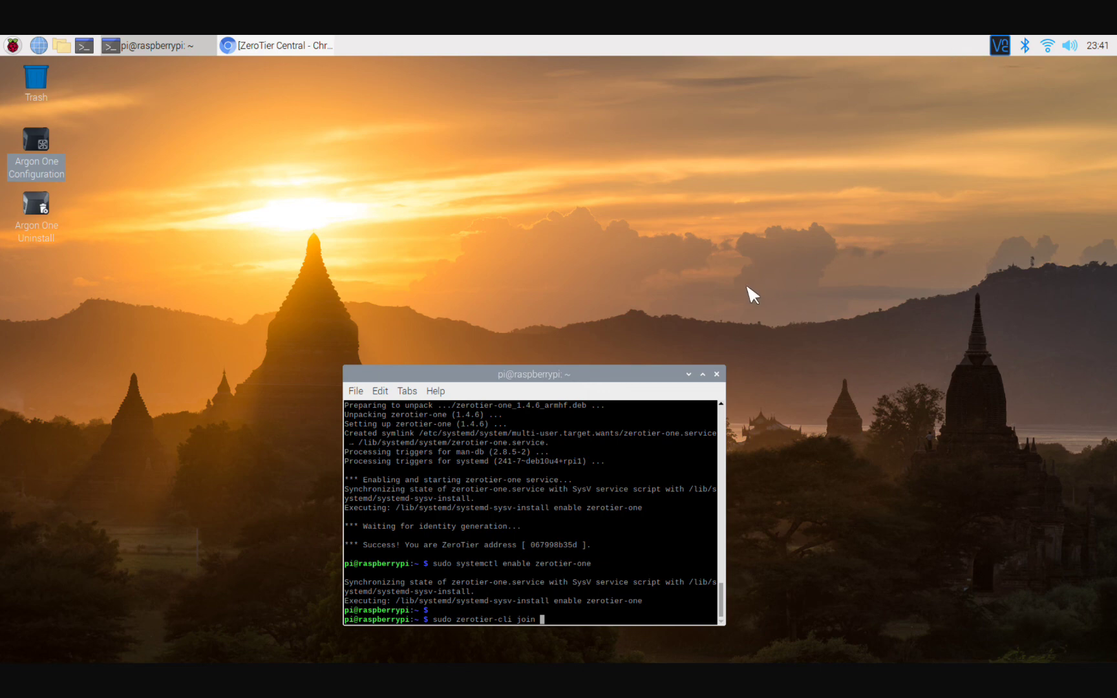
pyautogui.press('BackSpace')
pyautogui.press('BackSpace')
pyautogui.press('BackSpace')
pyautogui.press('BackSpace')
pyautogui.press('BackSpace')
pyautogui.press('BackSpace')
pyautogui.press('BackSpace')
pyautogui.press('BackSpace')
pyautogui.press('BackSpace')
pyautogui.press('BackSpace')
pyautogui.press('BackSpace')
pyautogui.press('BackSpace')
pyautogui.press('BackSpace')
pyautogui.press('BackSpace')
pyautogui.press('BackSpace')
pyautogui.press('BackSpace')
pyautogui.press('BackSpace')
pyautogui.press('BackSpace')
pyautogui.press('BackSpace')
pyautogui.press('BackSpace')
# Type 'sudo reboot' at the terminal prompt.
pyautogui.write('sudo reboot')
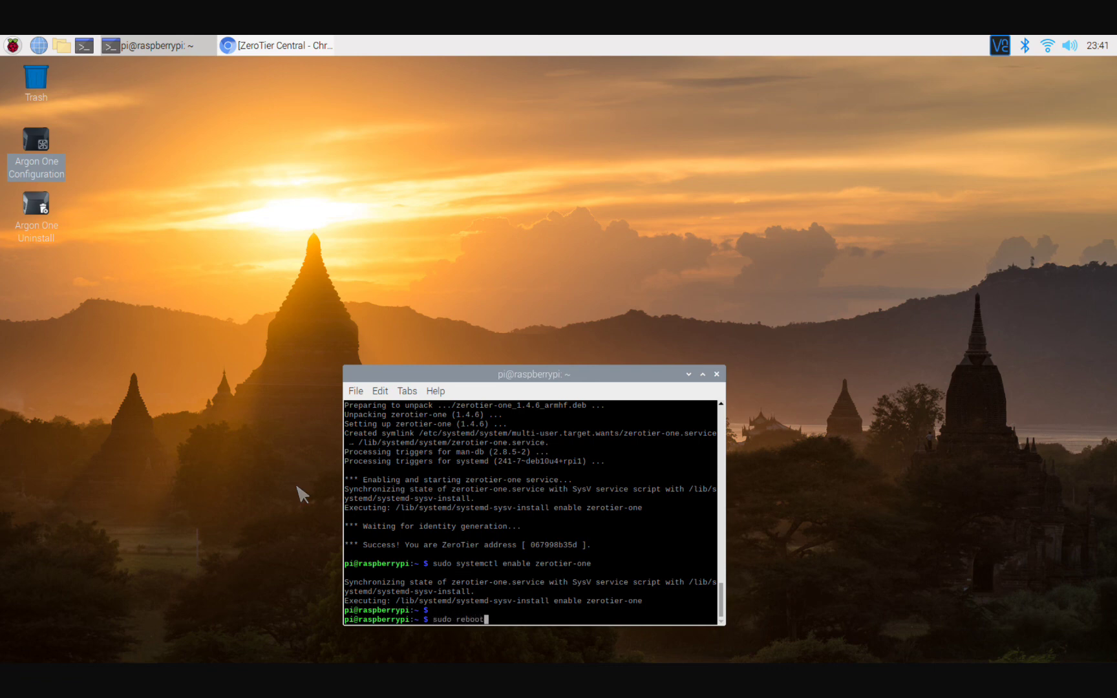